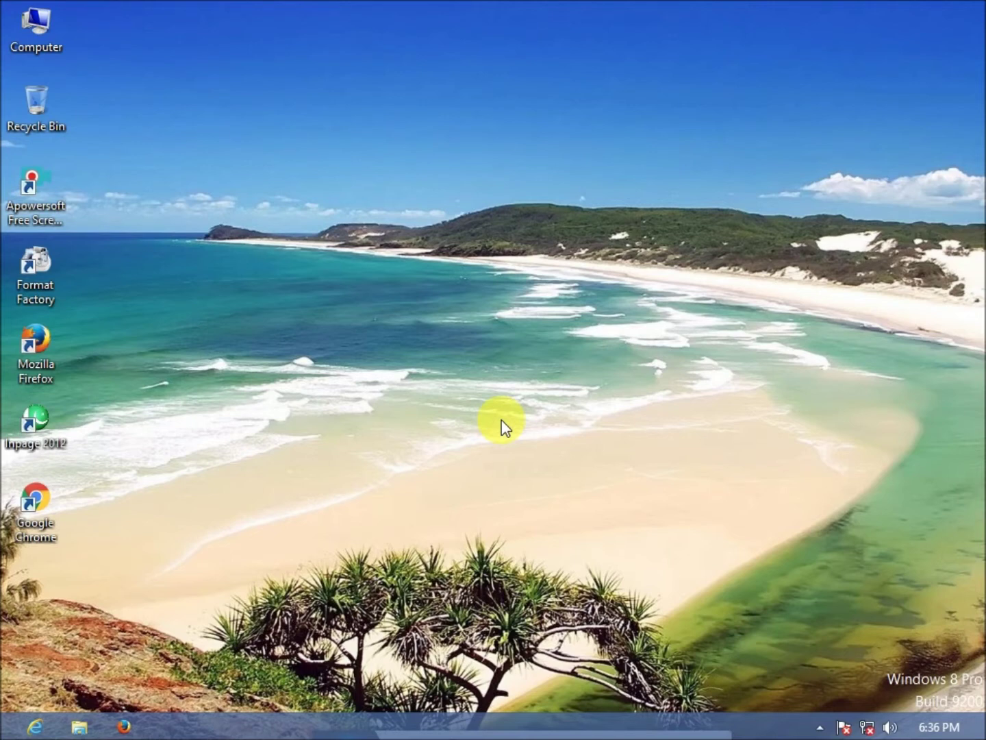
right_click(367, 313)
left_click(434, 379)
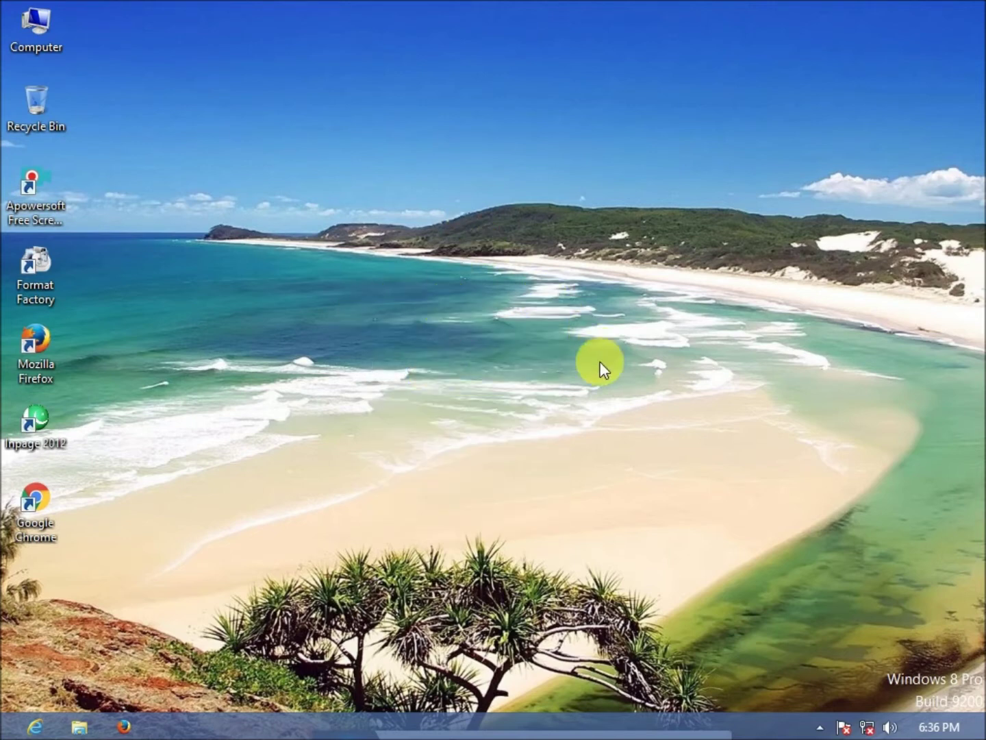
Open the Computer window, check the capacity and free space of Local Disk (D:), and close it
double_click(58, 28)
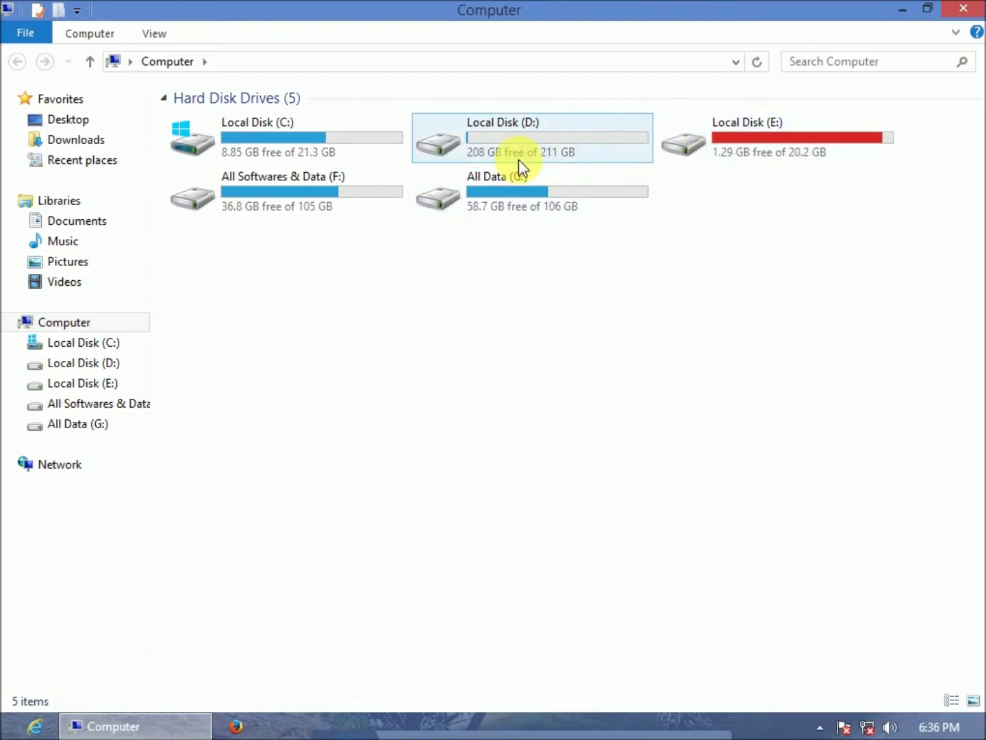
left_click(965, 9)
double_click(8, 42)
left_click(569, 144)
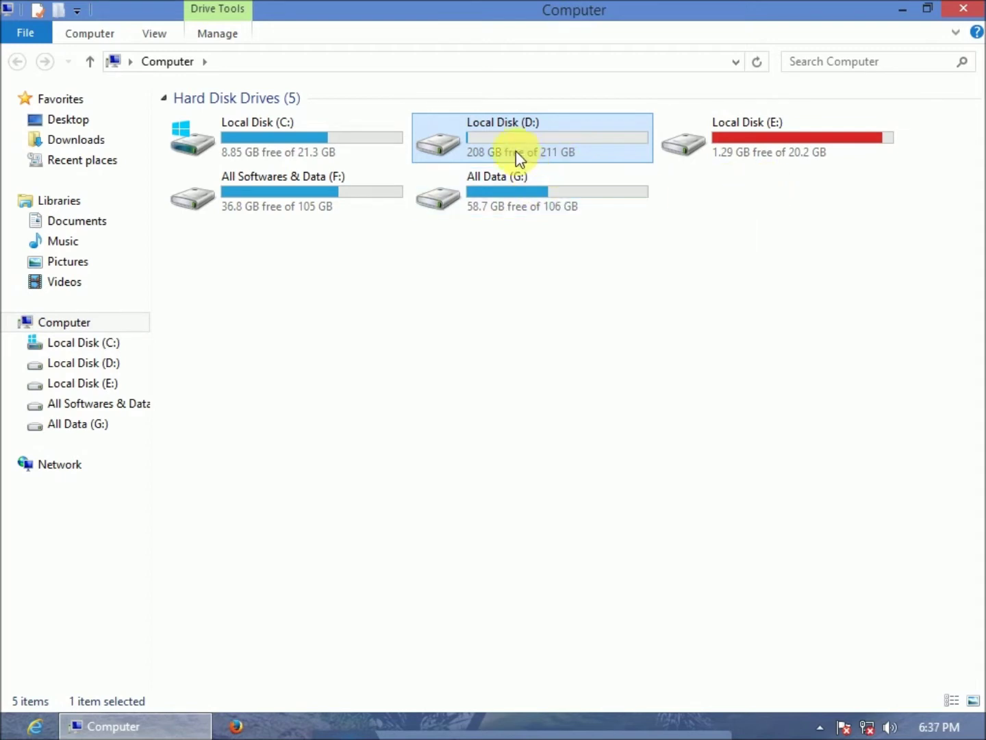
mouse_move(477, 155)
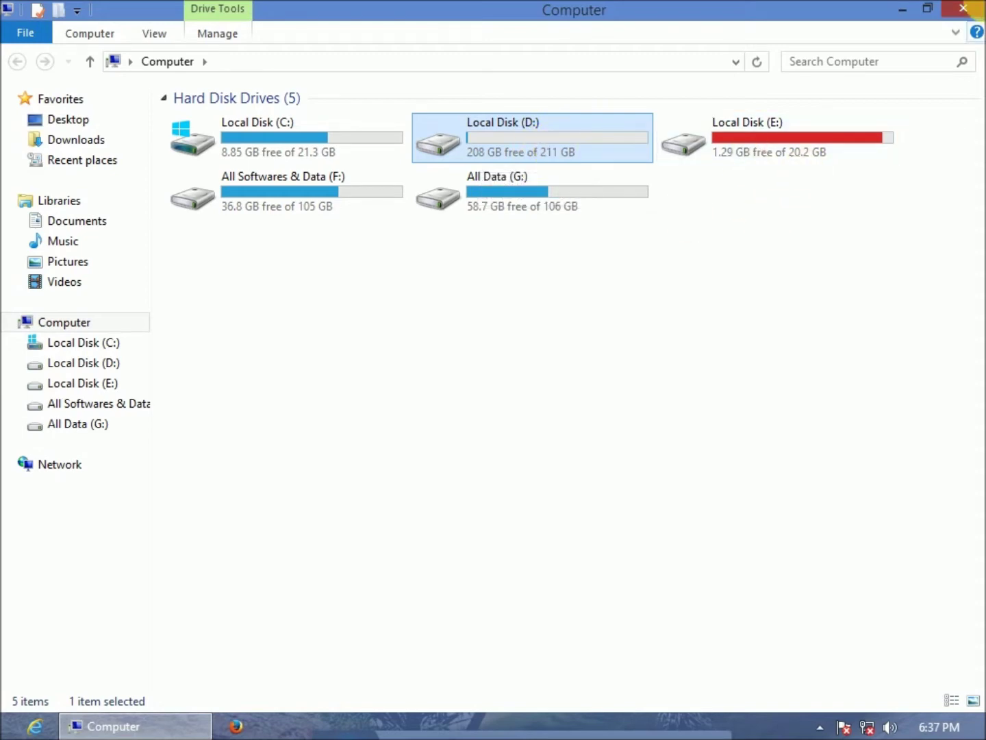
left_click(962, 8)
Open Computer Management for this computer and display Disk Management
right_click(21, 31)
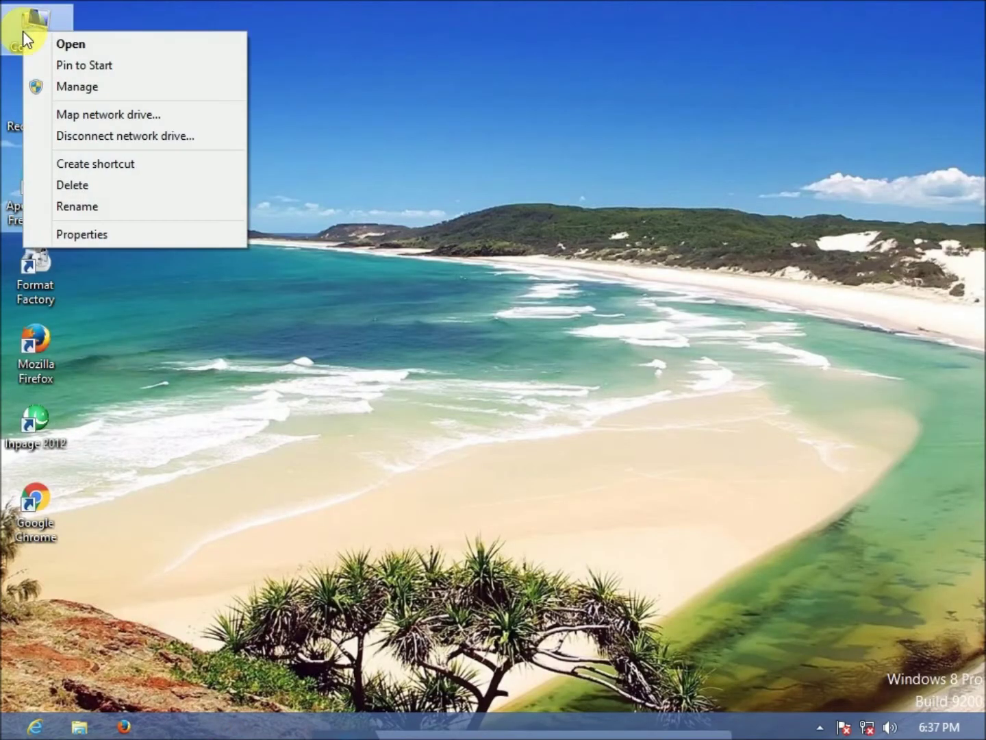
left_click(87, 94)
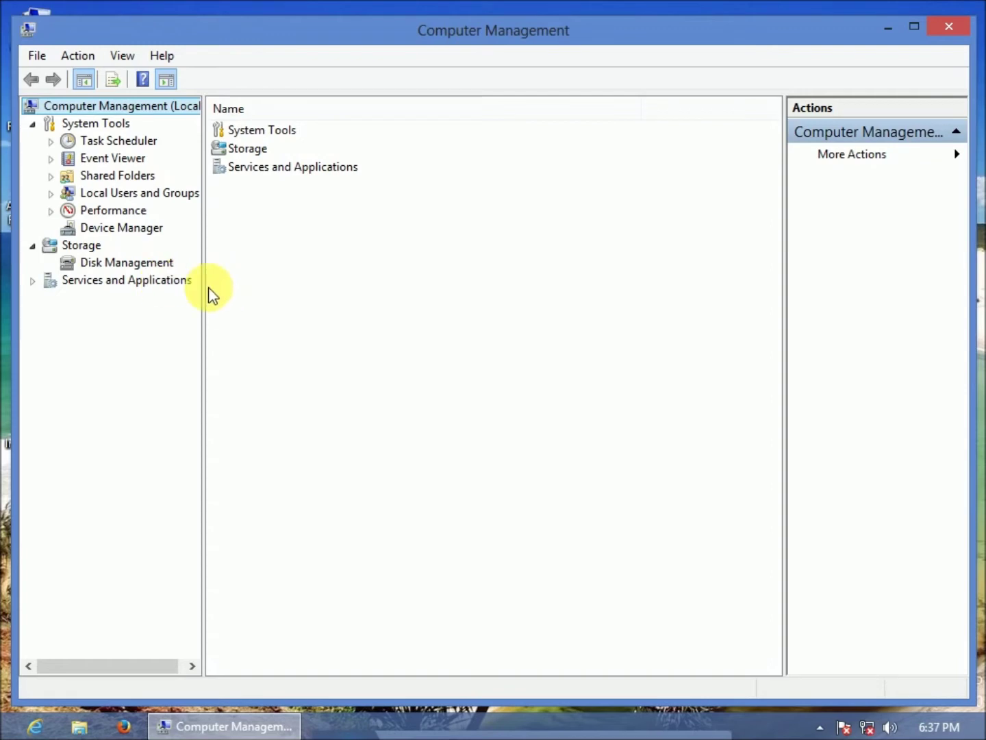
left_click(136, 263)
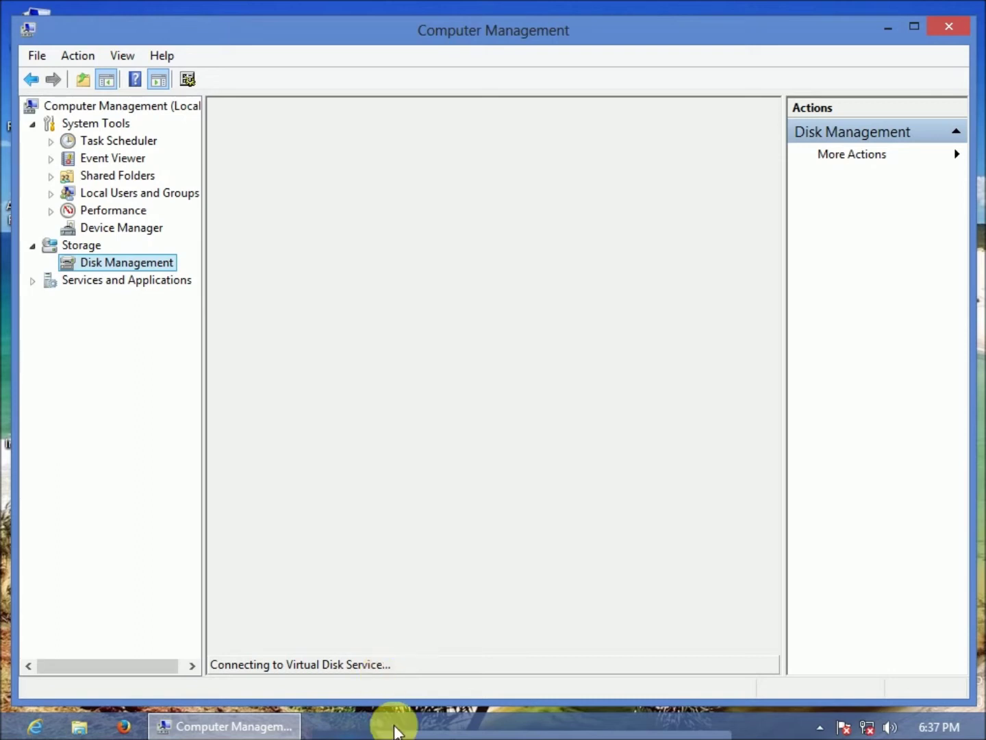
left_click(887, 29)
right_click(546, 121)
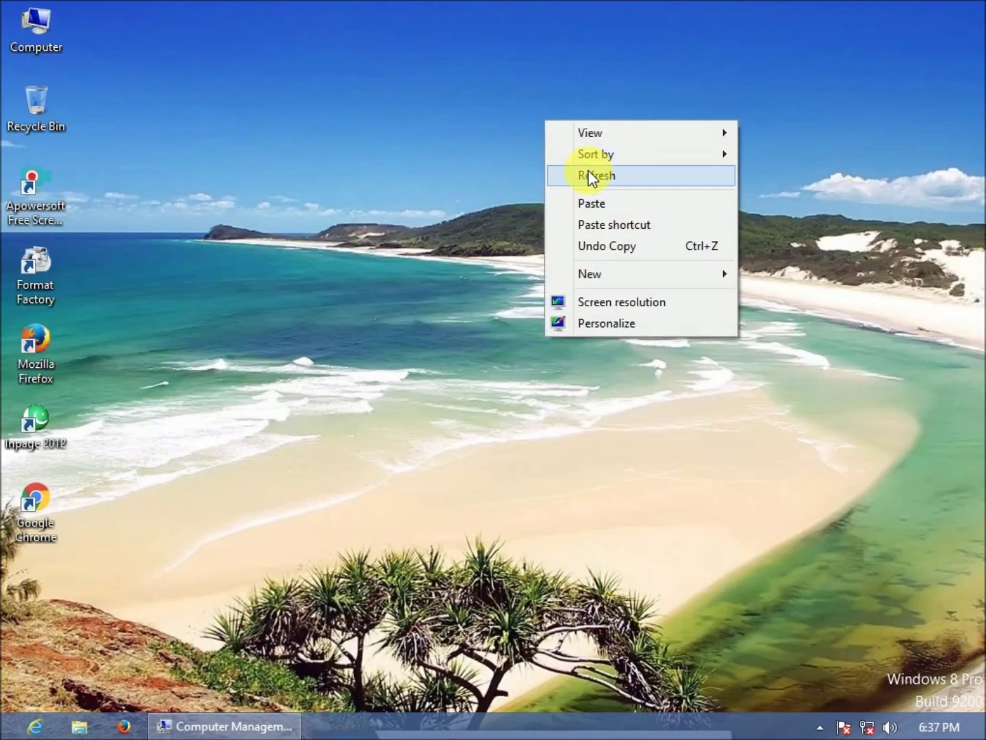
left_click(590, 173)
right_click(587, 162)
left_click(644, 218)
right_click(632, 215)
left_click(674, 270)
right_click(625, 204)
left_click(682, 259)
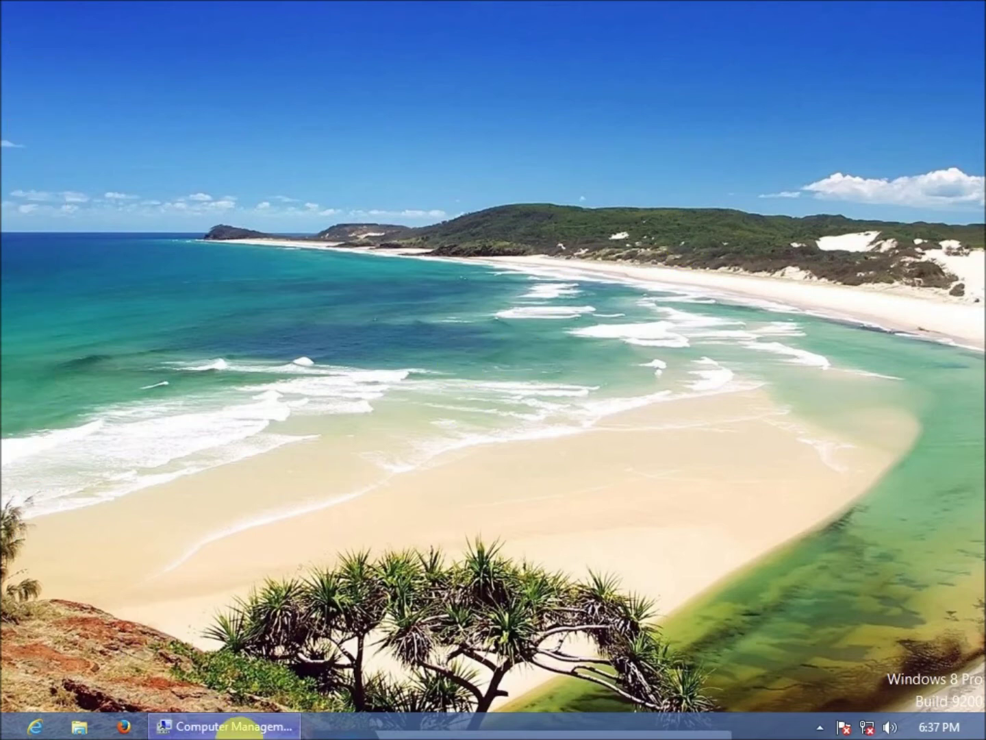
Return to Disk Management and compare the D: partition on Disk 0 with Local Disk (D:) in the Computer window
left_click(230, 729)
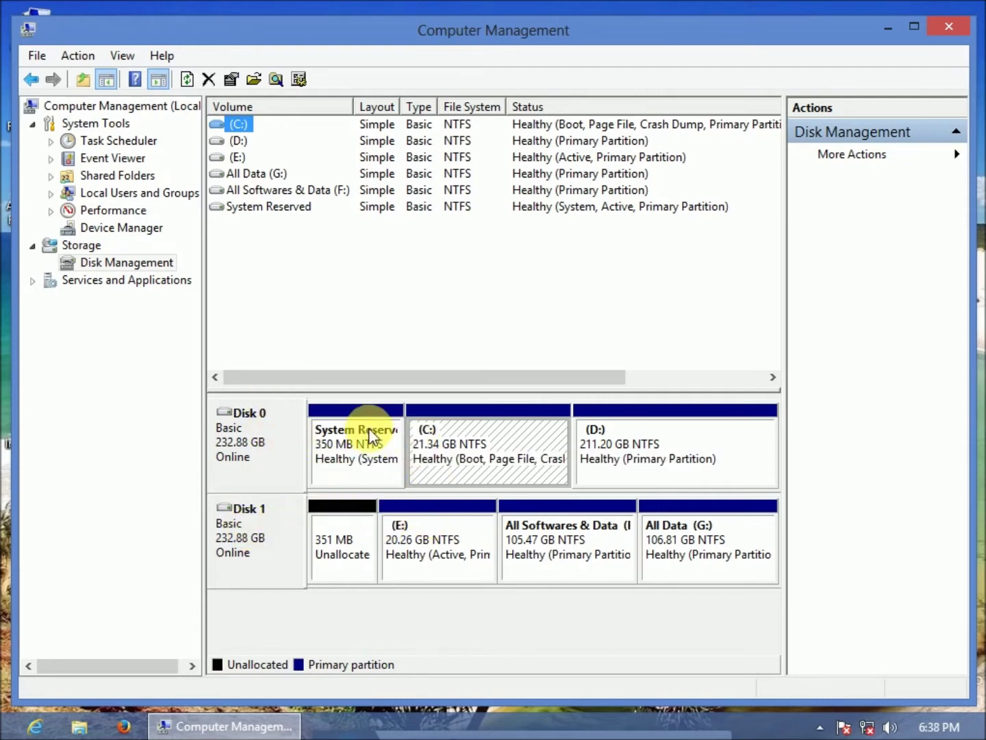
left_click(538, 473)
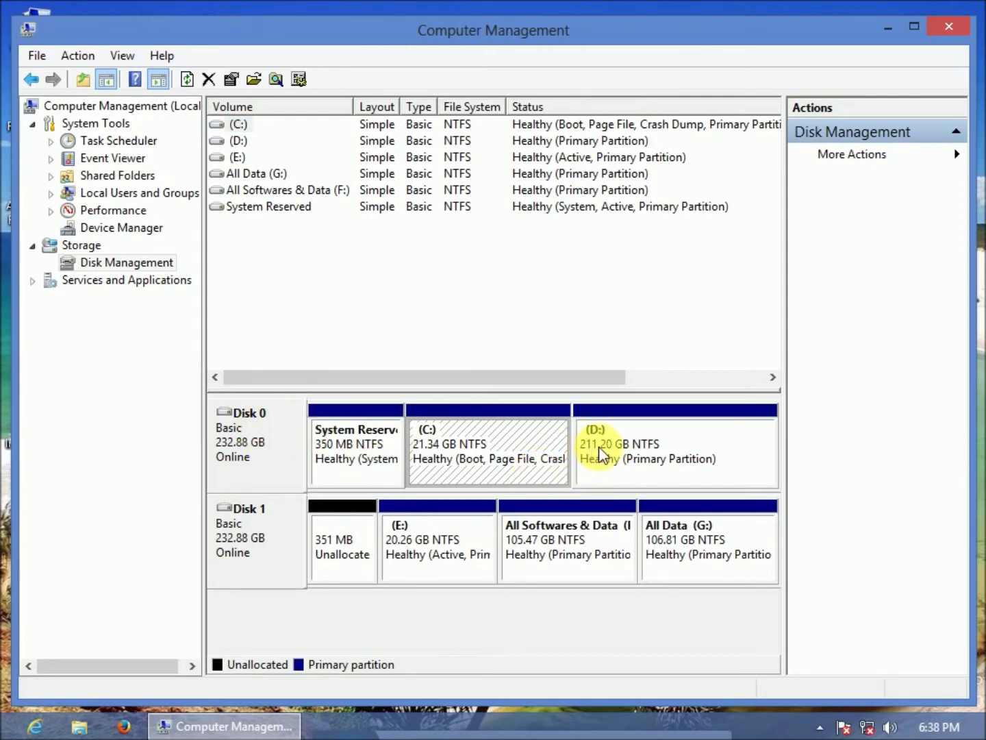
left_click_drag(172, 39, 31, 34)
double_click(31, 33)
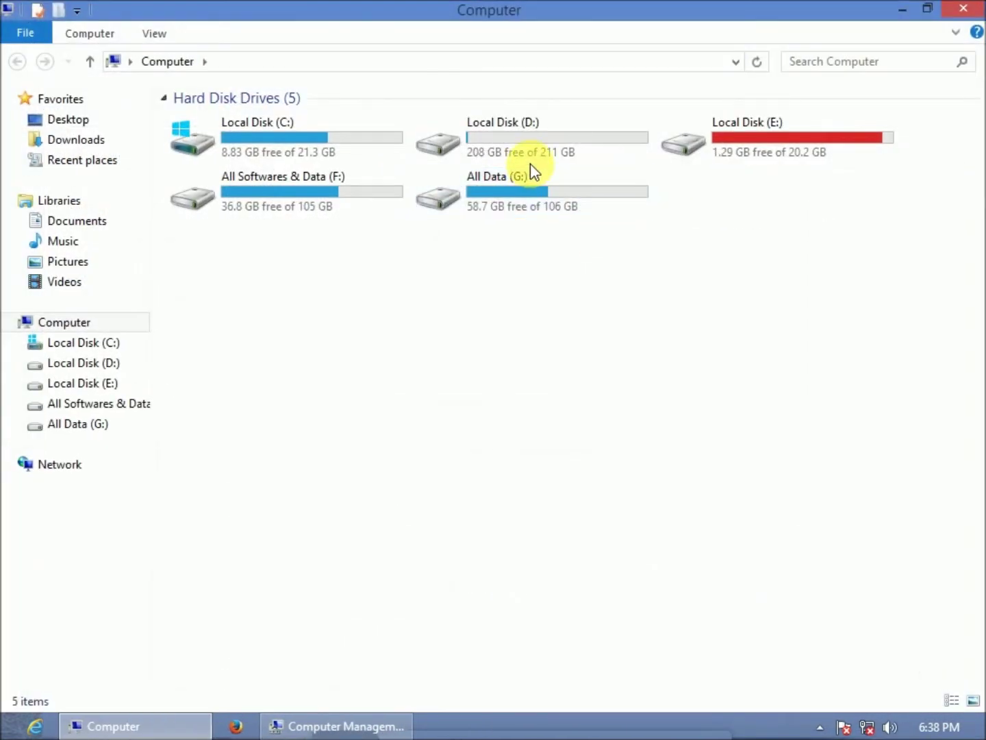
left_click(531, 166)
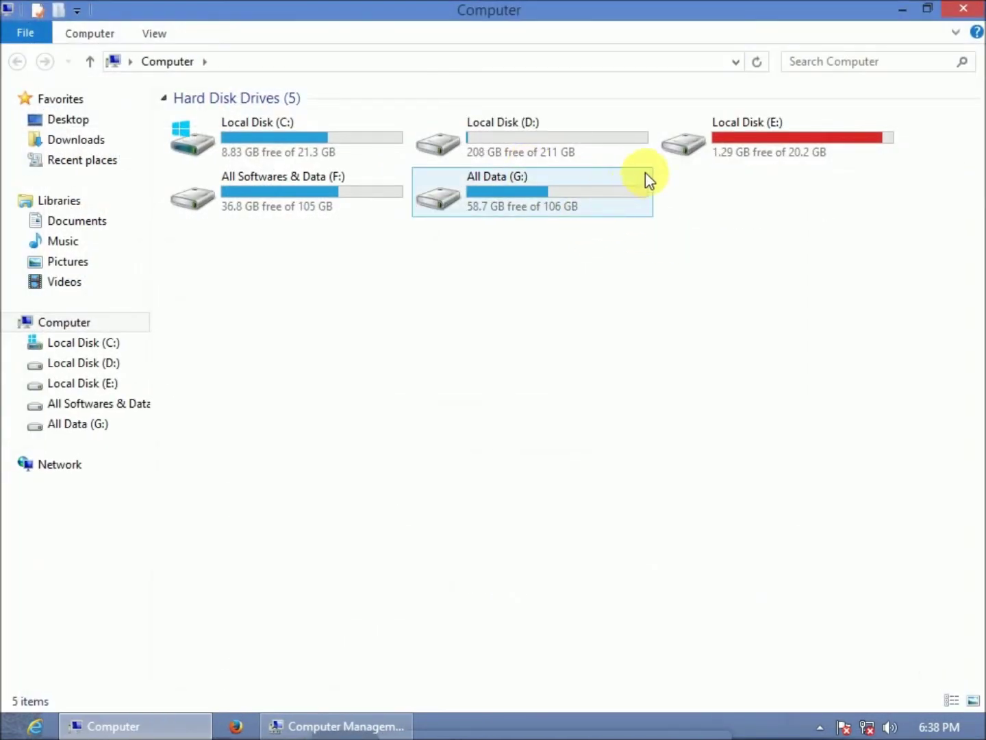
left_click(605, 152)
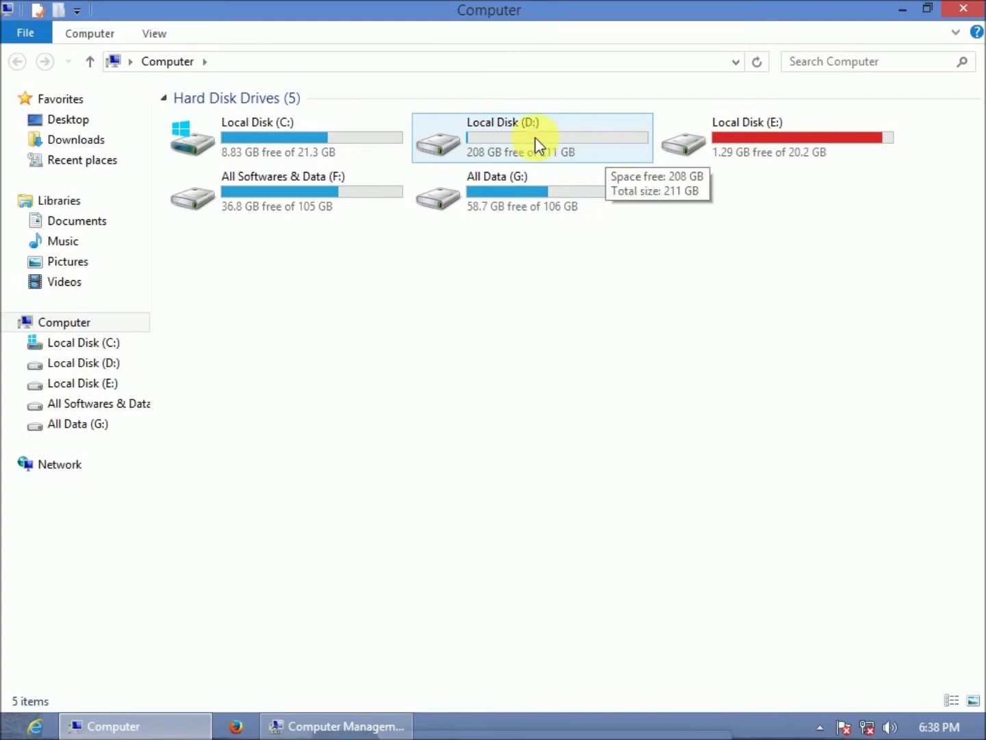
key("alt+F4")
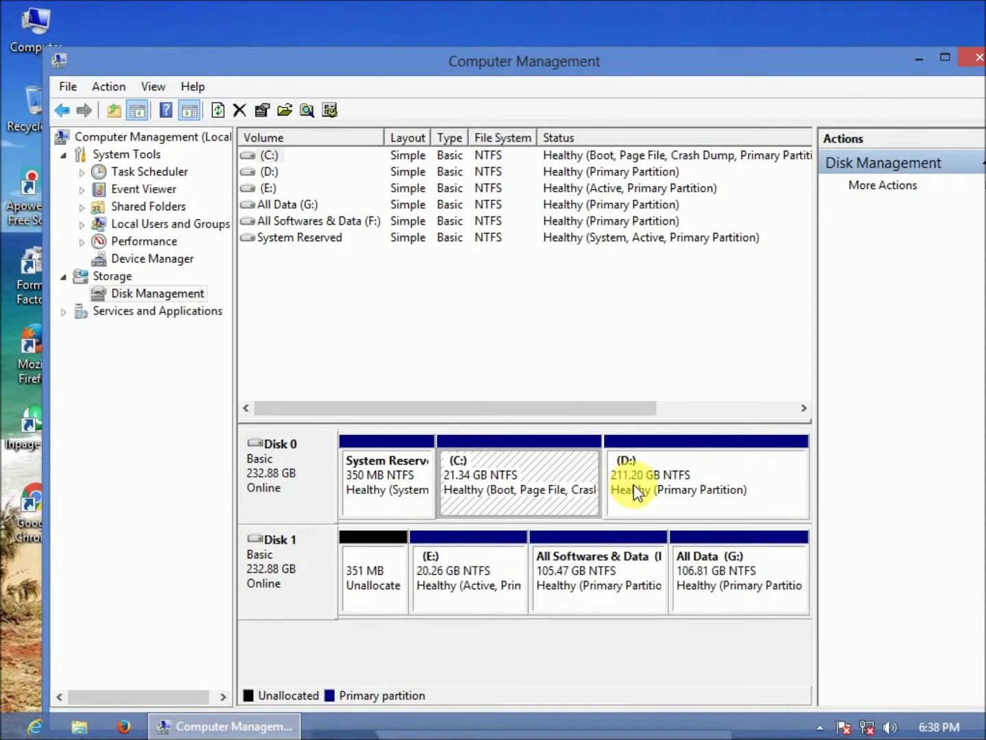
Shrink the D: volume on Disk 0 by 105000 MB
right_click(631, 480)
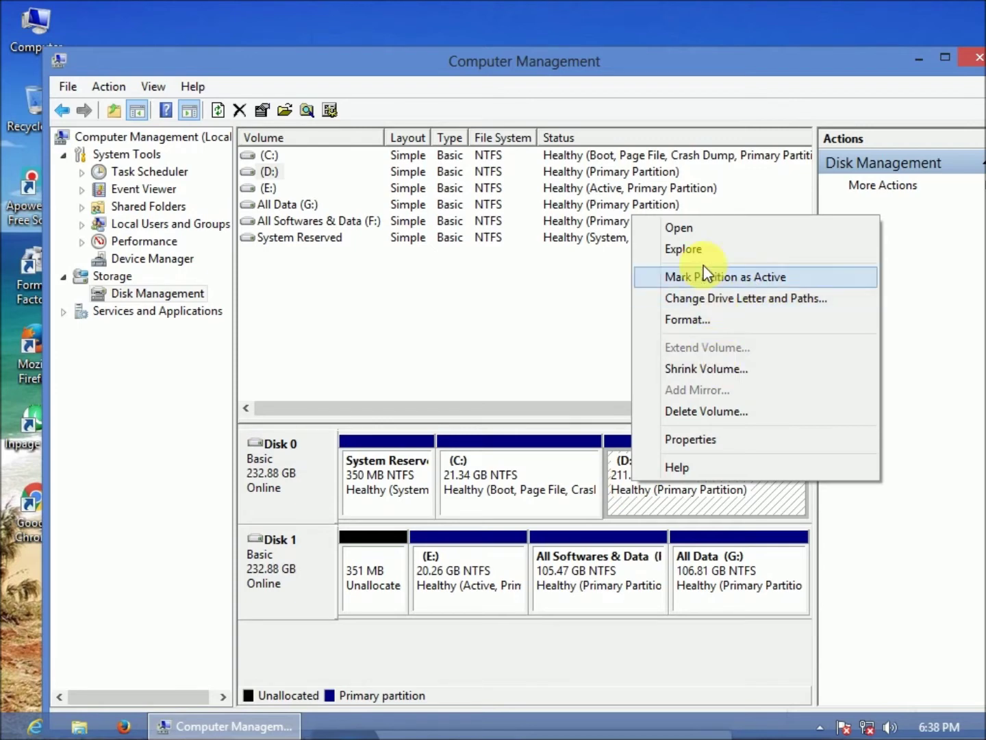
left_click(718, 370)
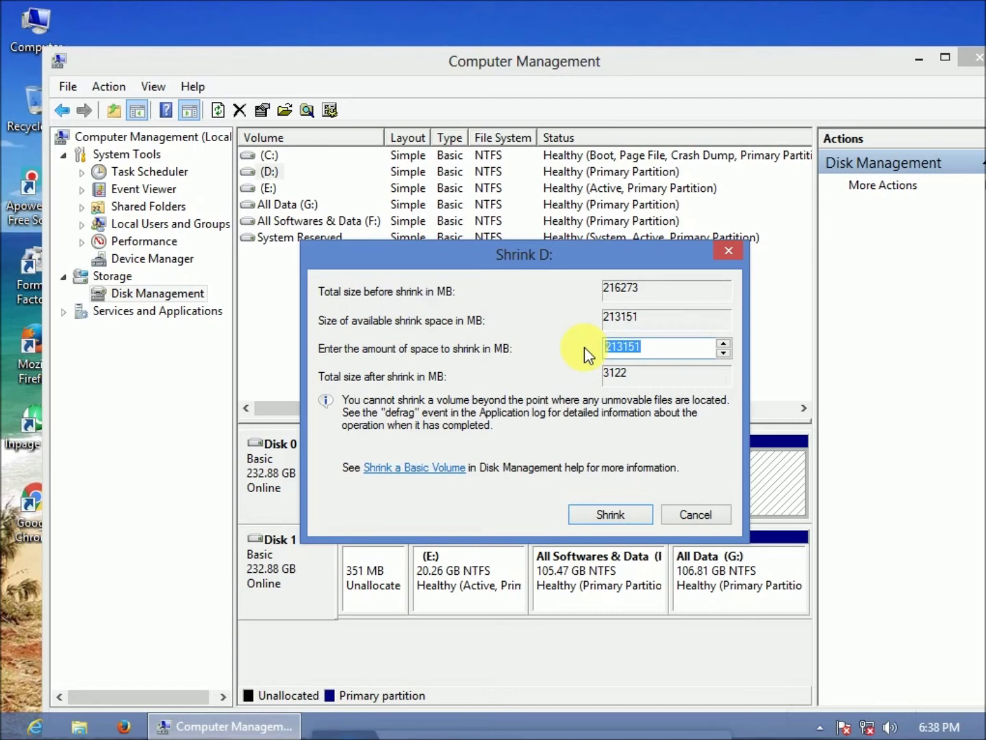
key("End")
key("BackSpace")
key("BackSpace")
key("BackSpace")
key("BackSpace")
key("BackSpace")
key("BackSpace")
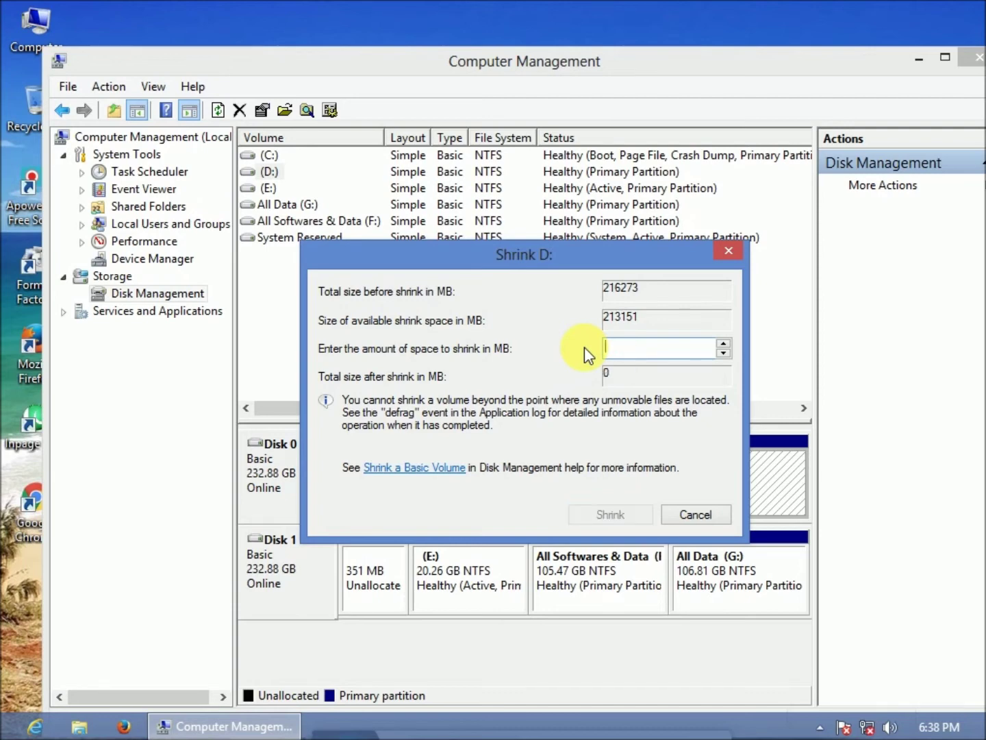
type("10500")
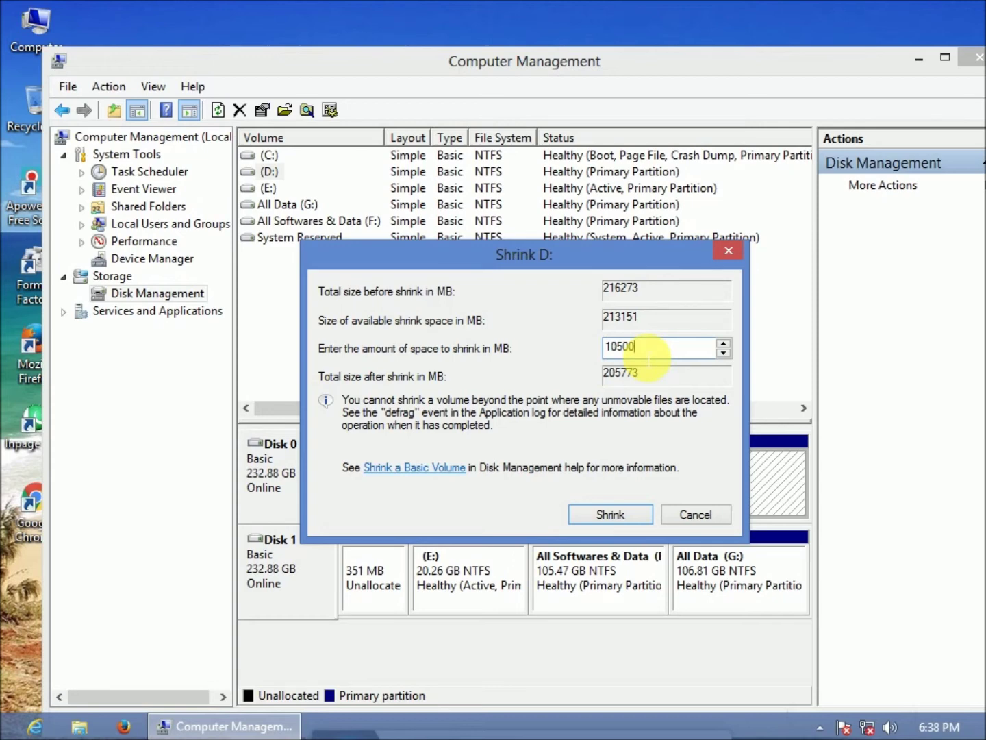
type("0")
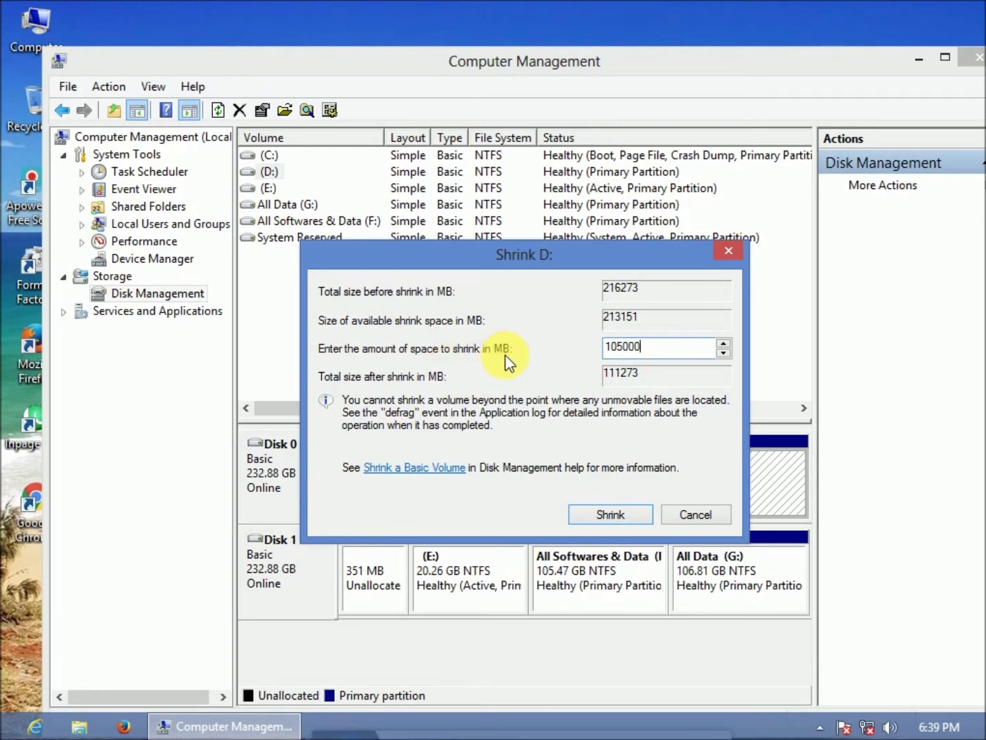
left_click(642, 519)
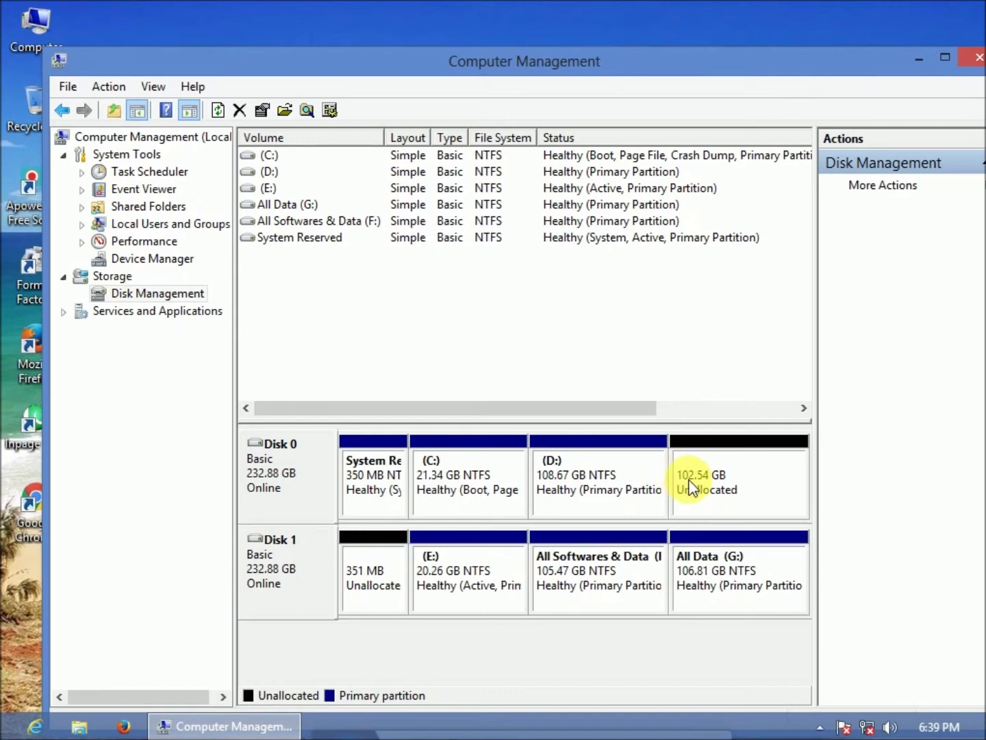
Select the unallocated space on Disk 0 and check the Computer window for the resized D: drive and any new drive
left_click(688, 486)
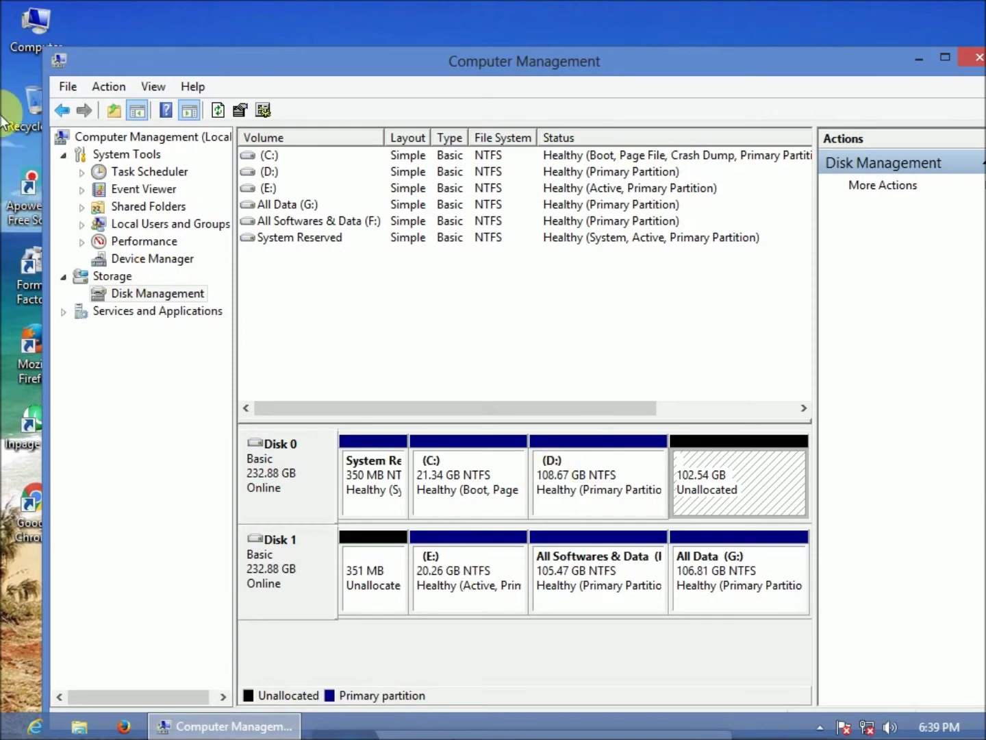
double_click(34, 24)
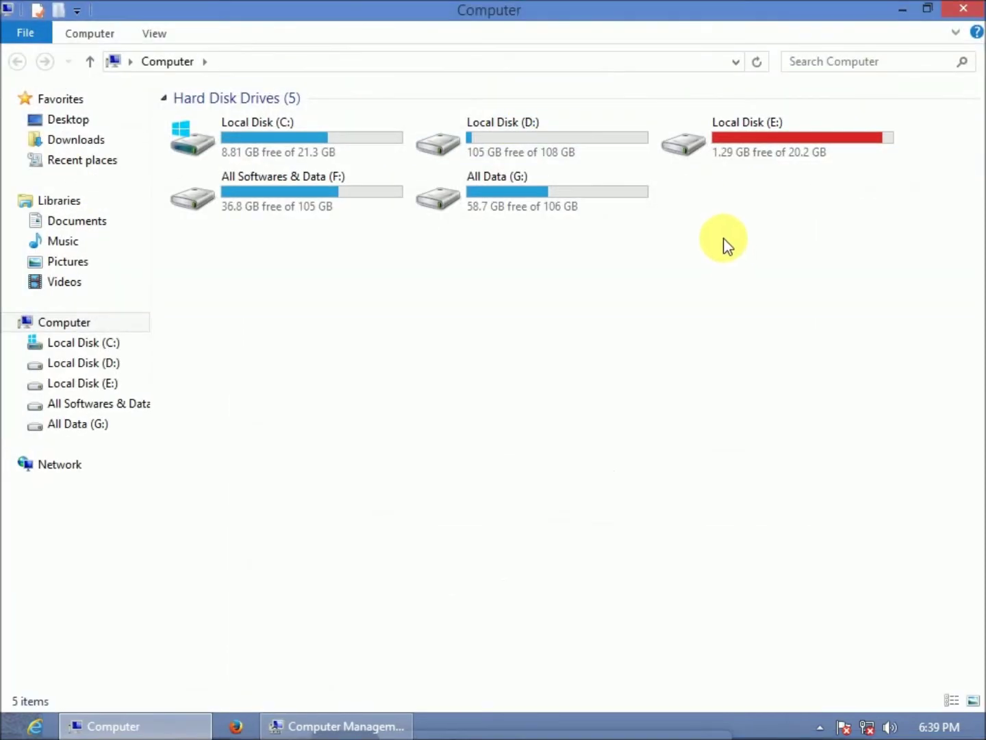
left_click(965, 8)
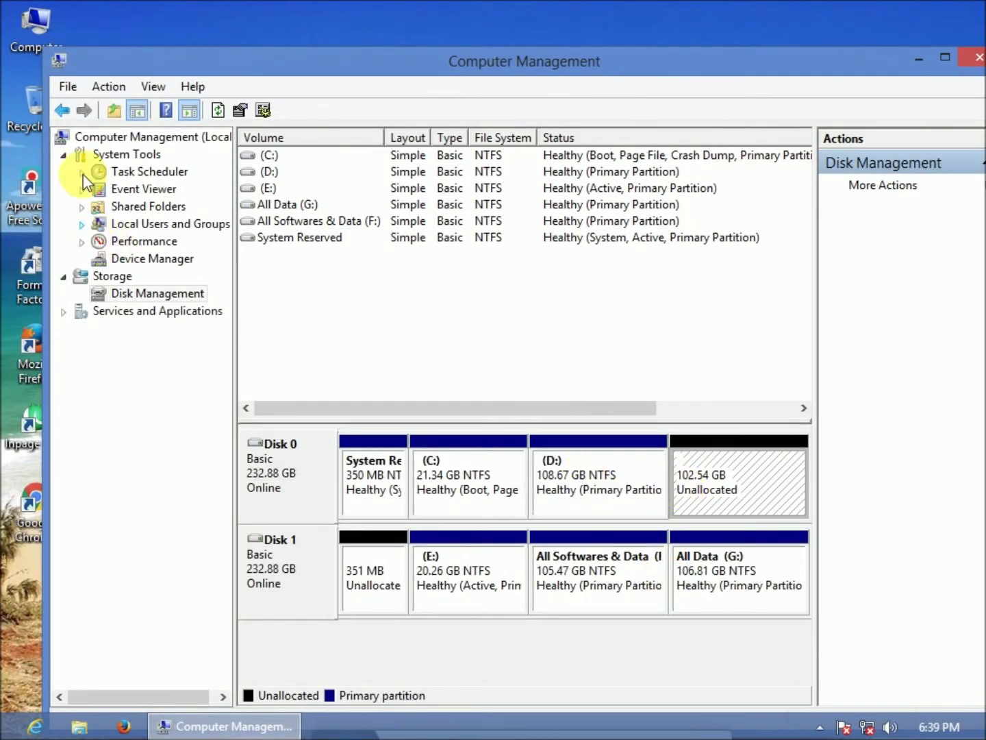
double_click(61, 20)
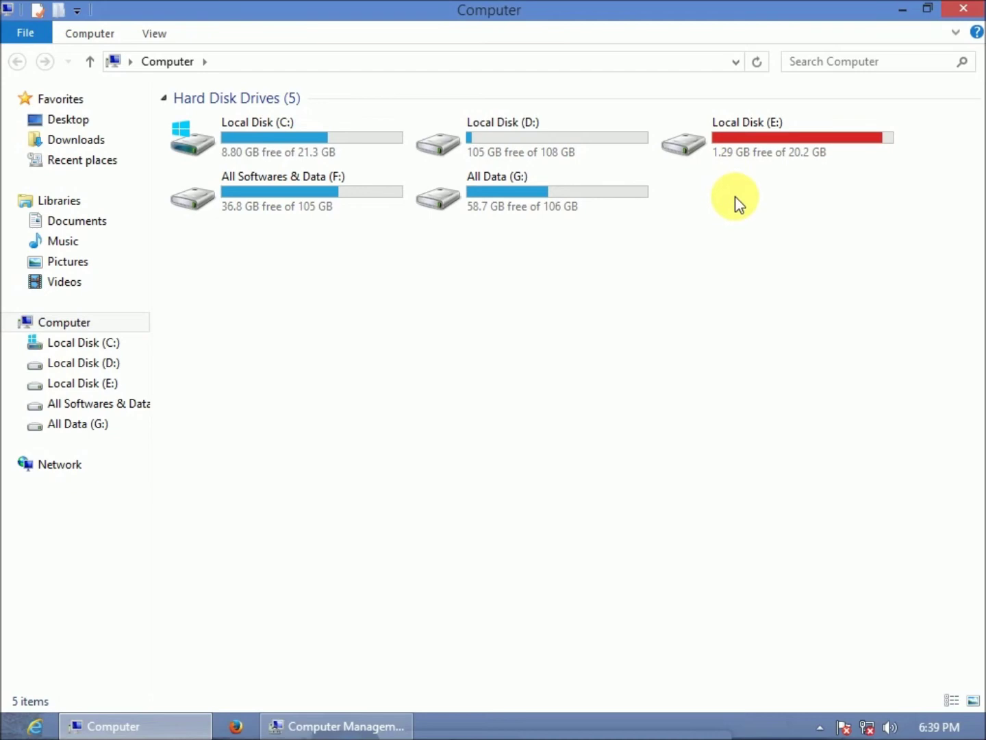
left_click(964, 9)
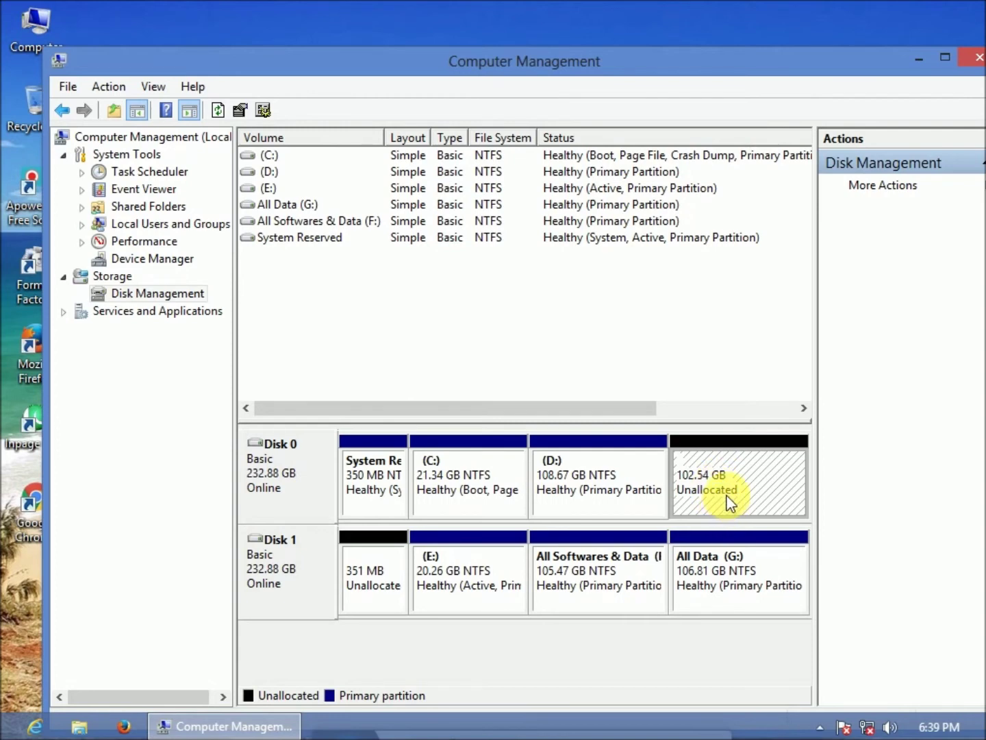
Create a simple volume in Disk 0's unallocated space using 104999 MB, drive letter H, NTFS with quick format and the label New Volume
right_click(730, 478)
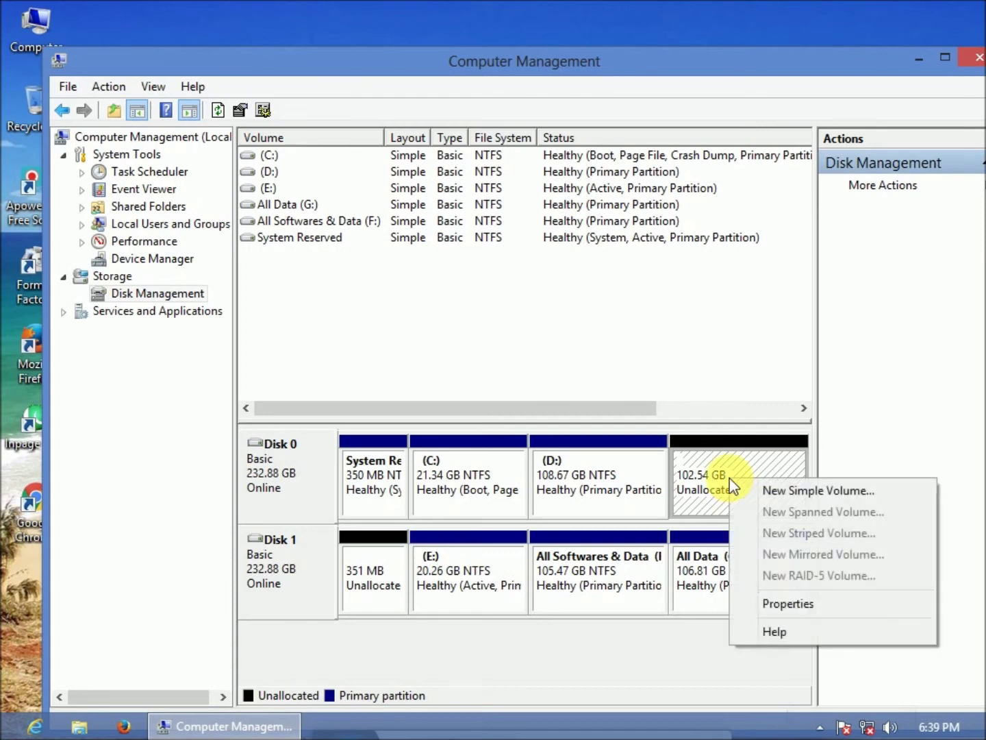
left_click(766, 491)
left_click(644, 502)
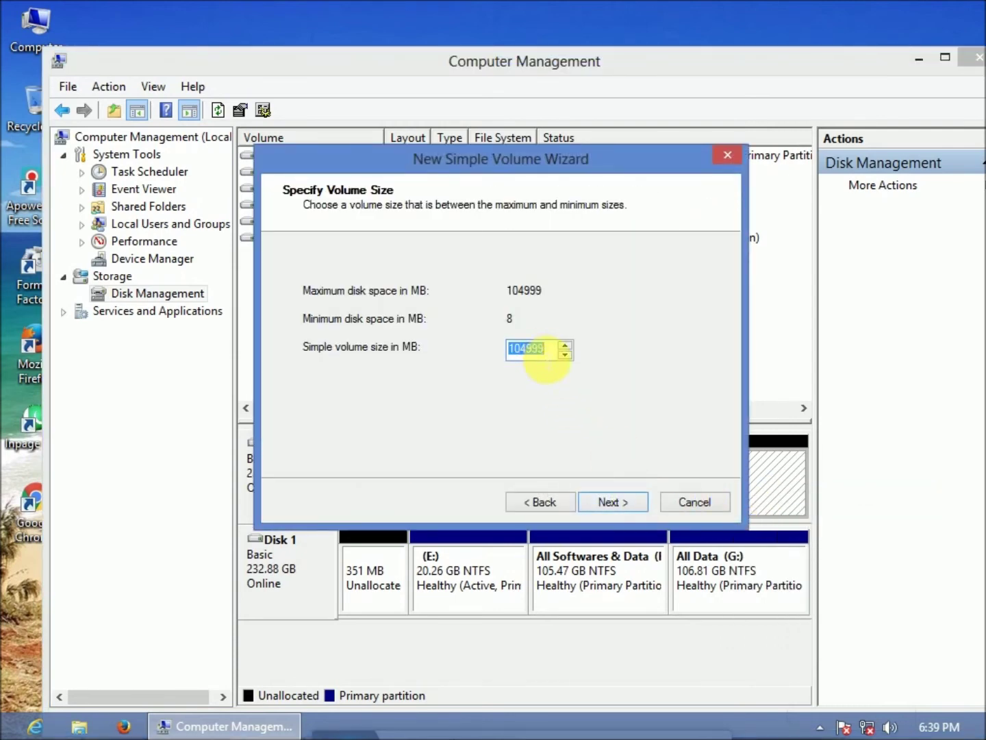
left_click(626, 504)
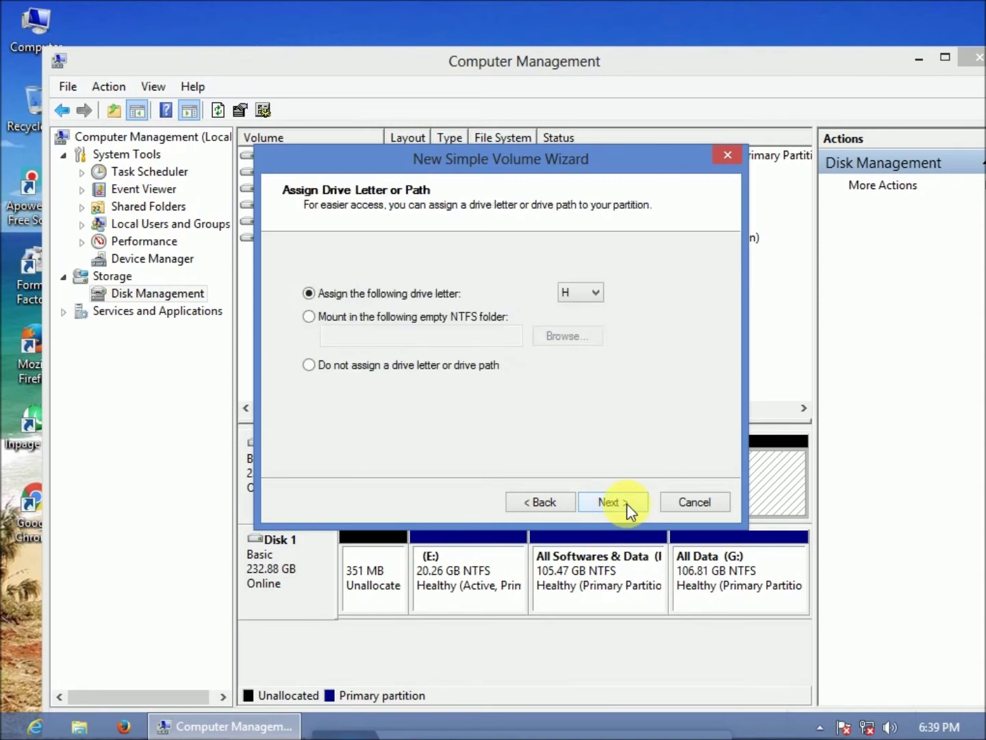
left_click(579, 295)
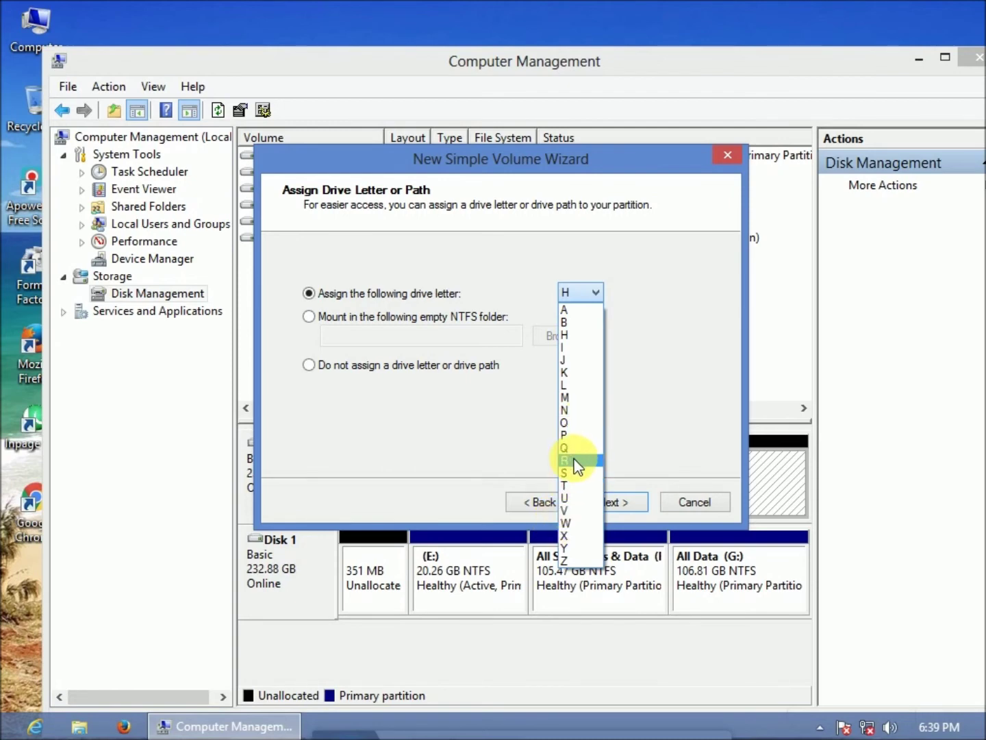
left_click(690, 346)
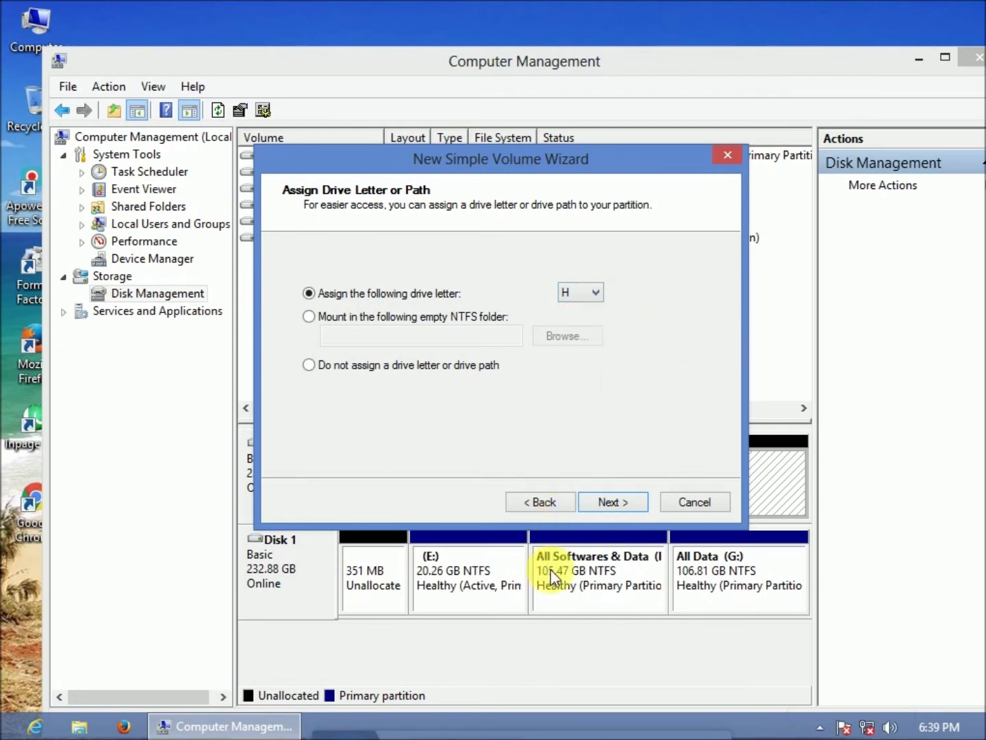
left_click(612, 502)
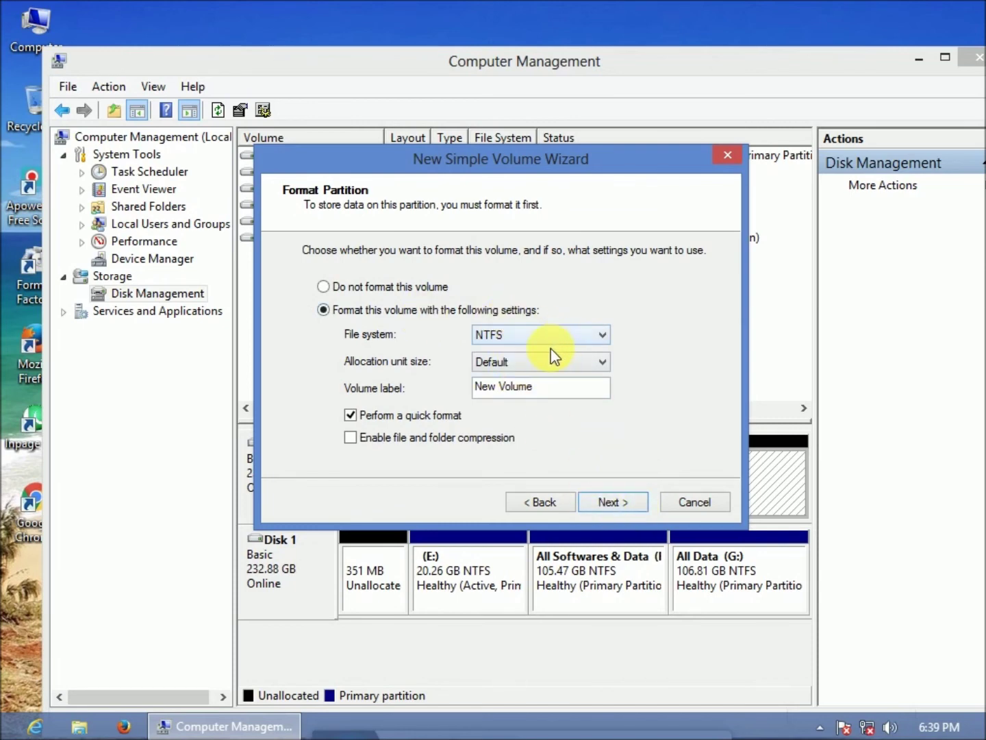
left_click(640, 493)
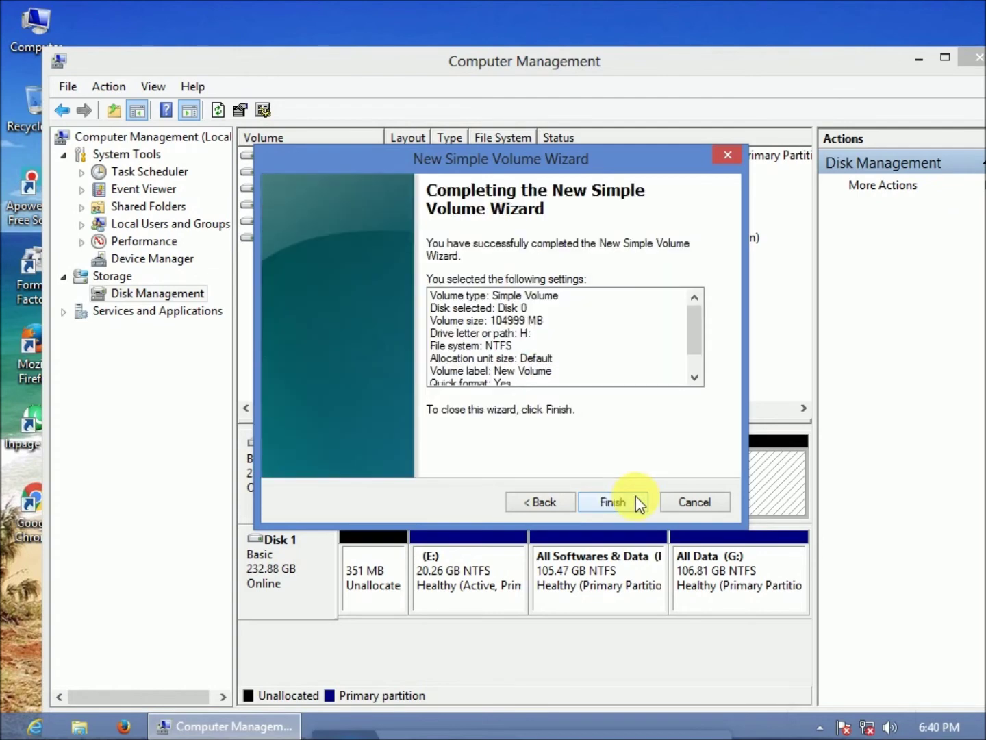
left_click(636, 496)
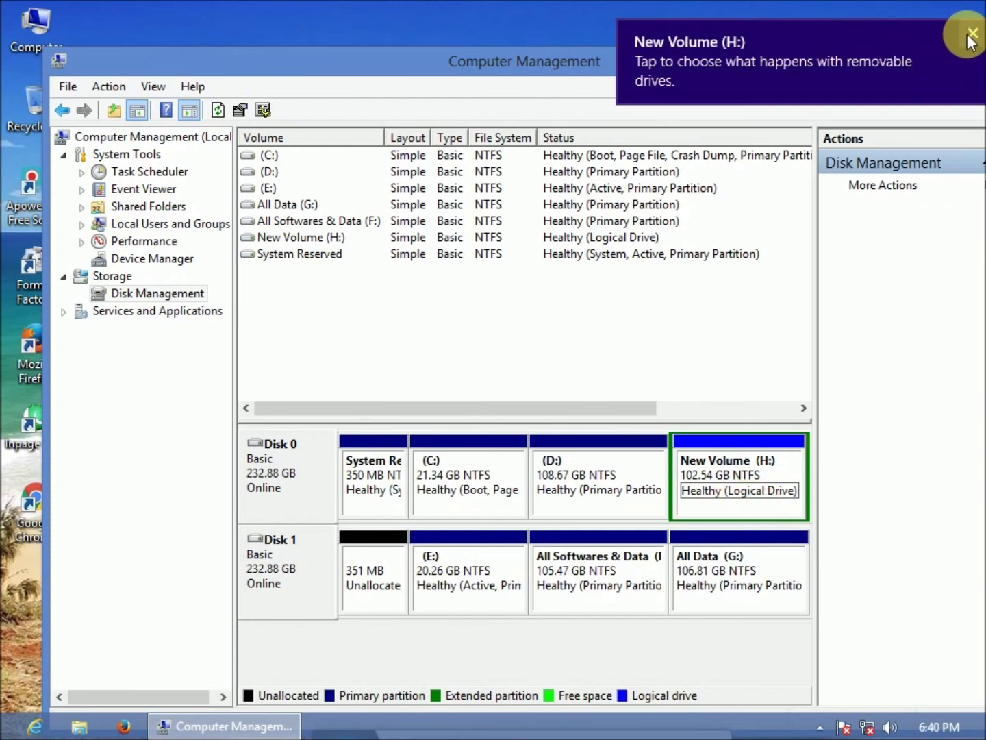
Dismiss the notification about the New Volume (H:) drive and close Computer Management
left_click(972, 34)
left_click(966, 60)
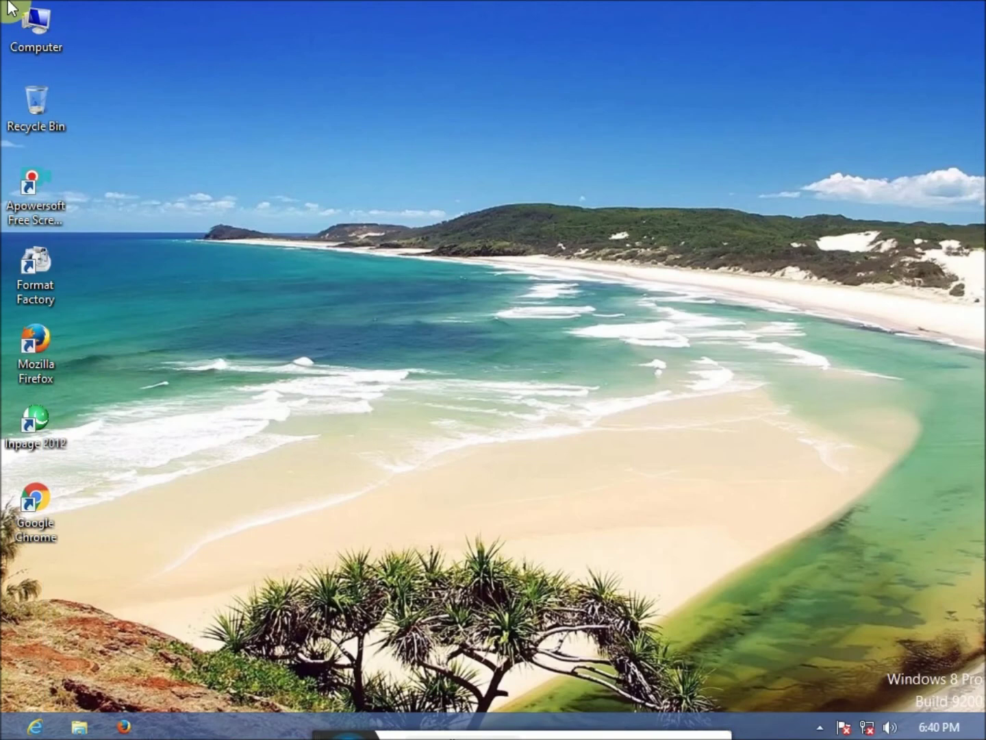
Open the Computer window and select the New Volume (H:) drive to check its size
double_click(29, 29)
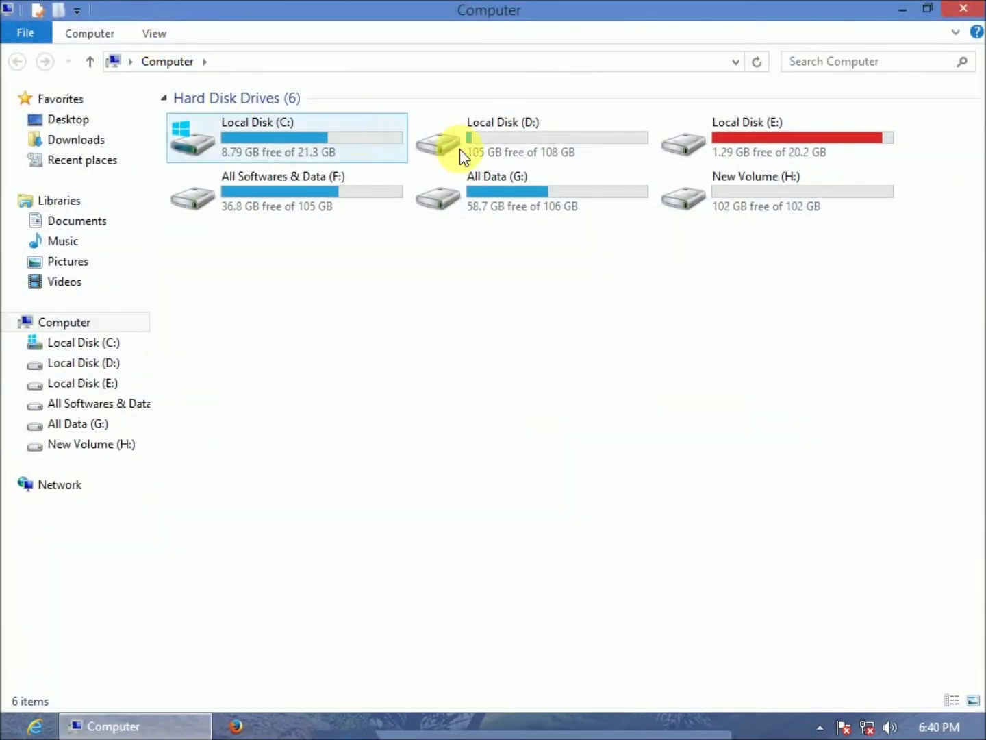
left_click(762, 206)
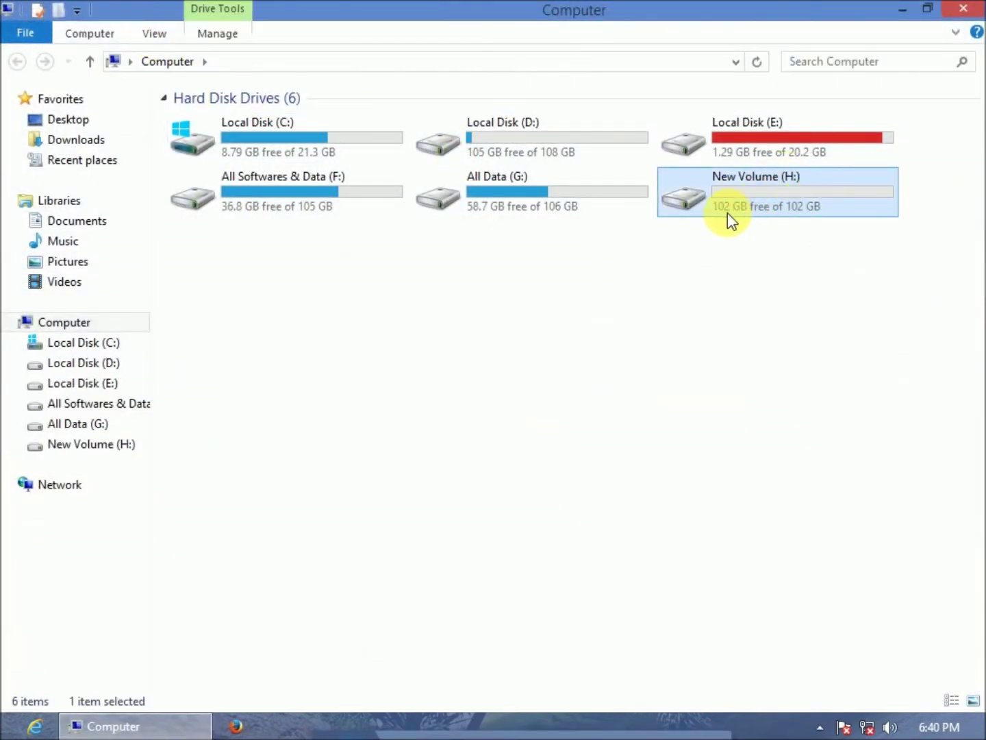
right_click(755, 193)
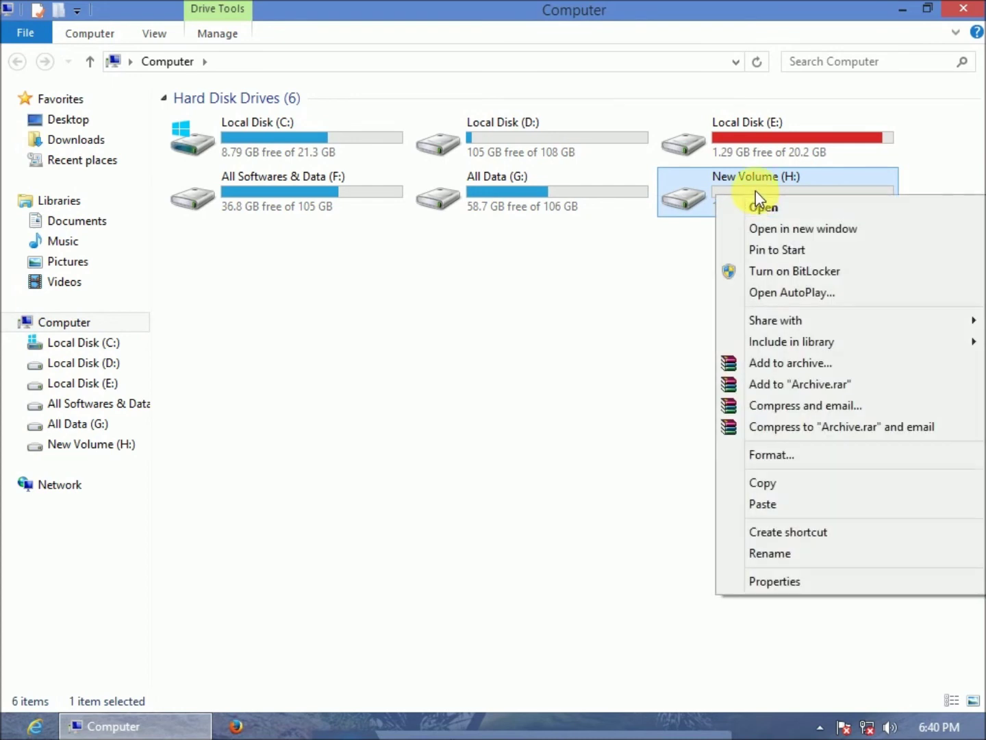
left_click(762, 554)
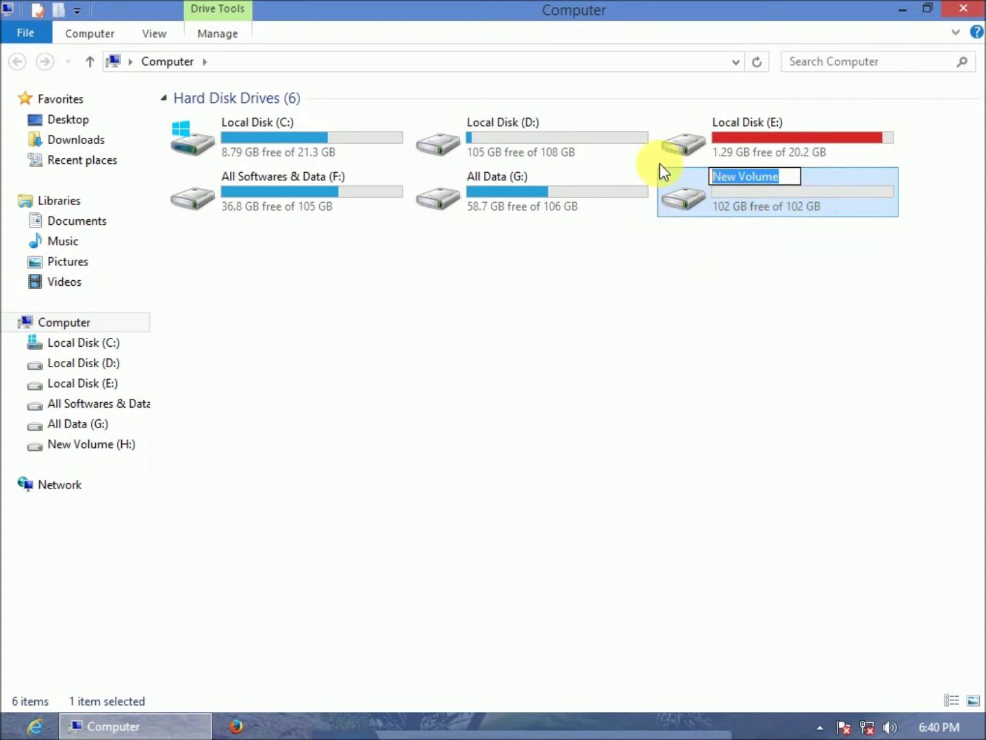
left_click(599, 150)
Compare the sizes and free space of the New Volume (H:) and Local Disk (D:) drives
left_click(748, 194)
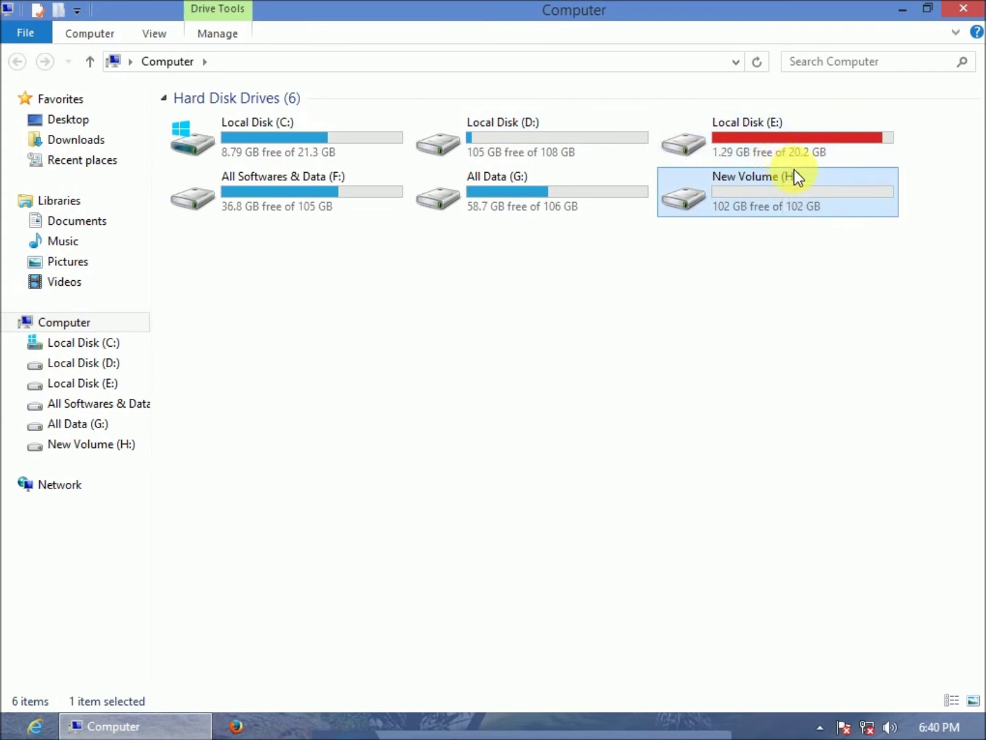
left_click(581, 147)
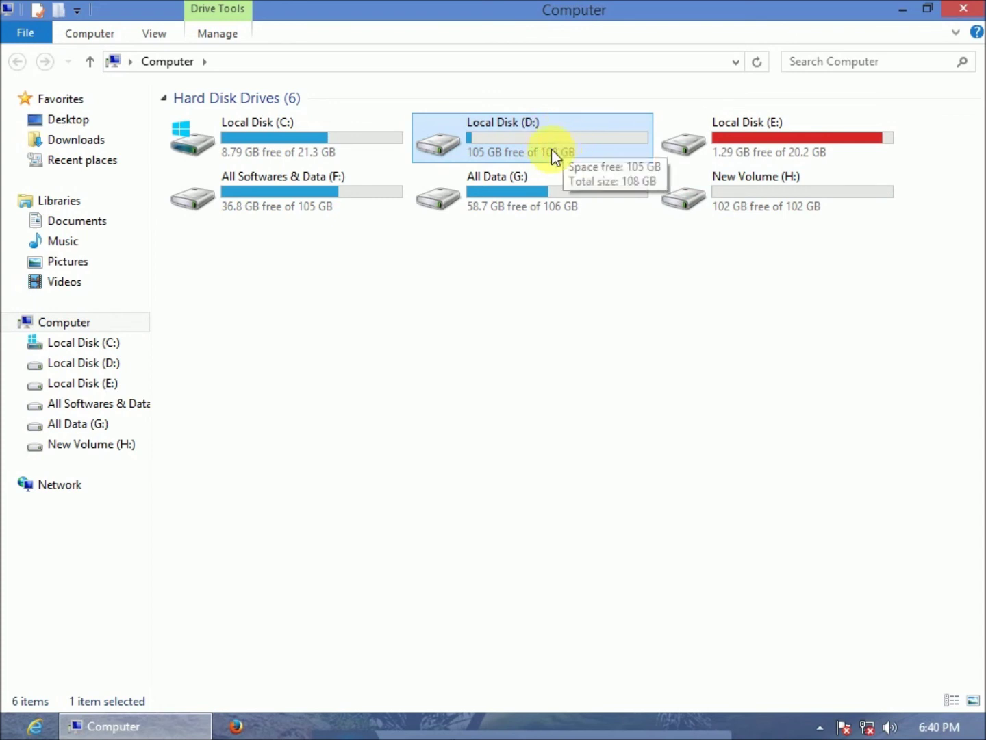
left_click(751, 209)
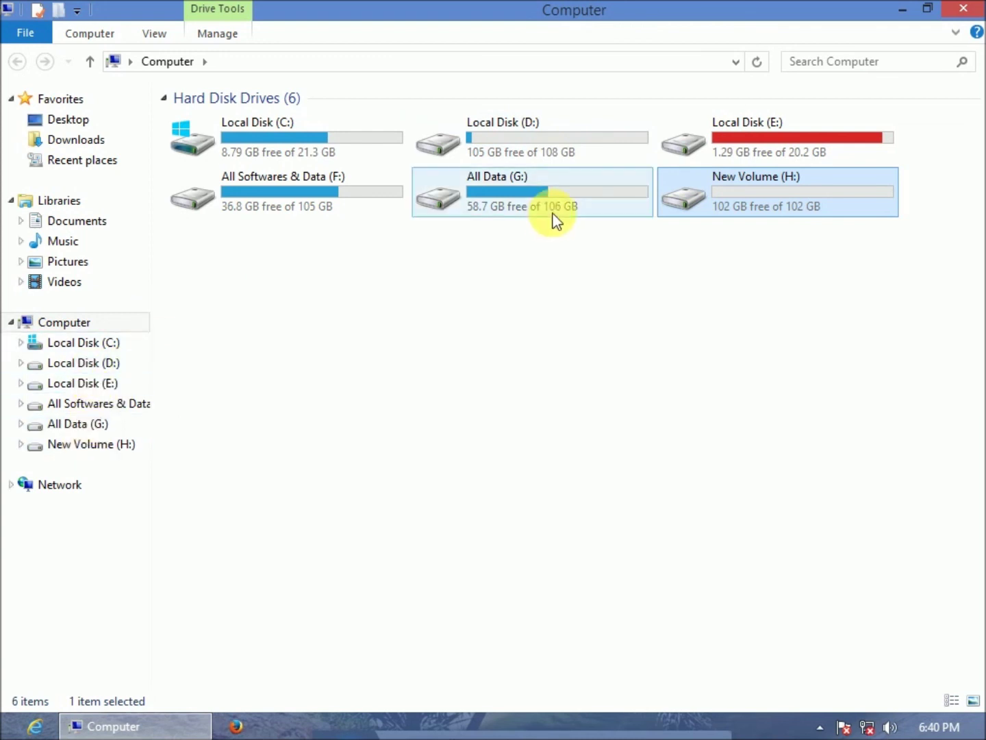
Open Local Disk (D:), select all its files and folders to check the drive's contents, and close the window
left_click(130, 365)
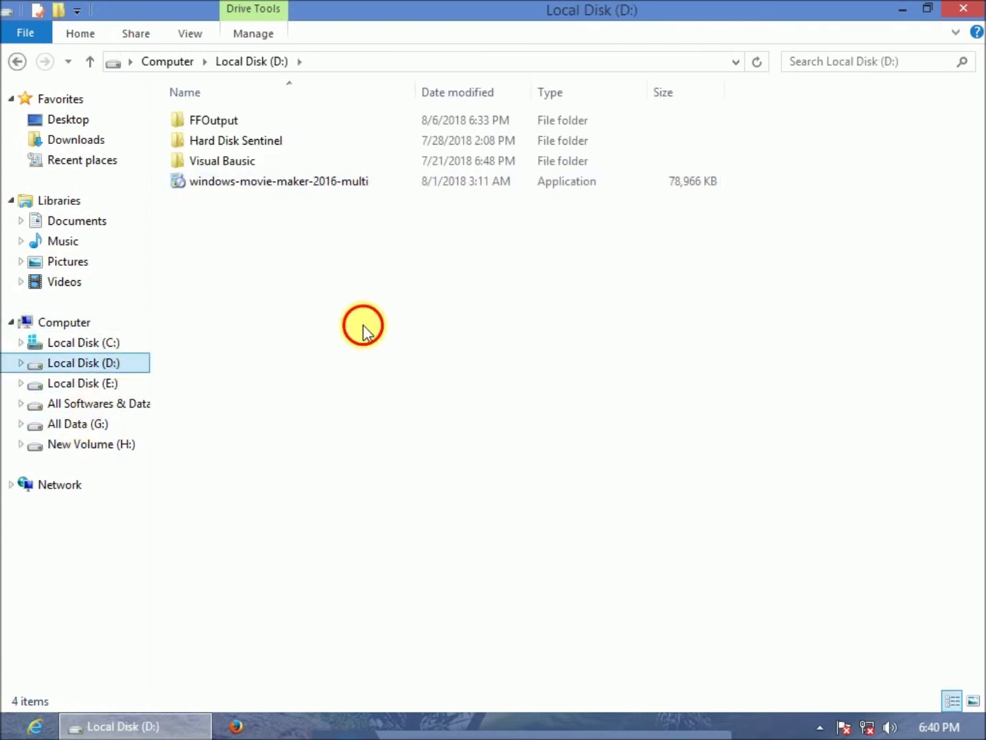
left_click_drag(363, 326, 385, 41)
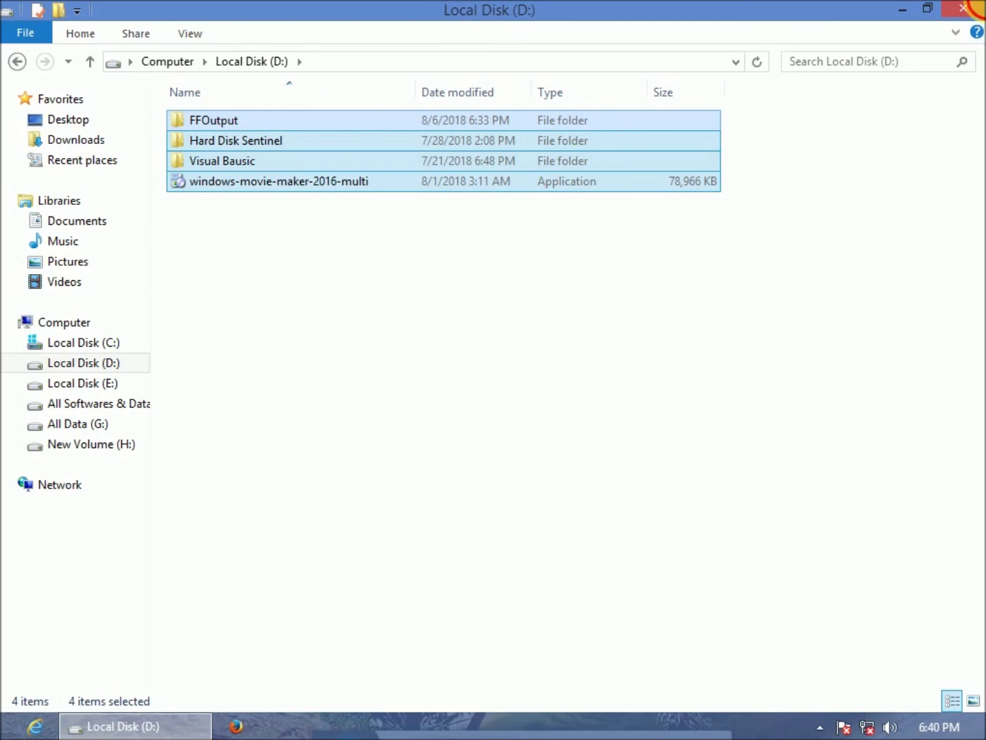
left_click(964, 9)
Refresh the desktop, reopen the Computer window to check the New Volume (H:) drive again, and close the window
right_click(665, 241)
left_click(733, 298)
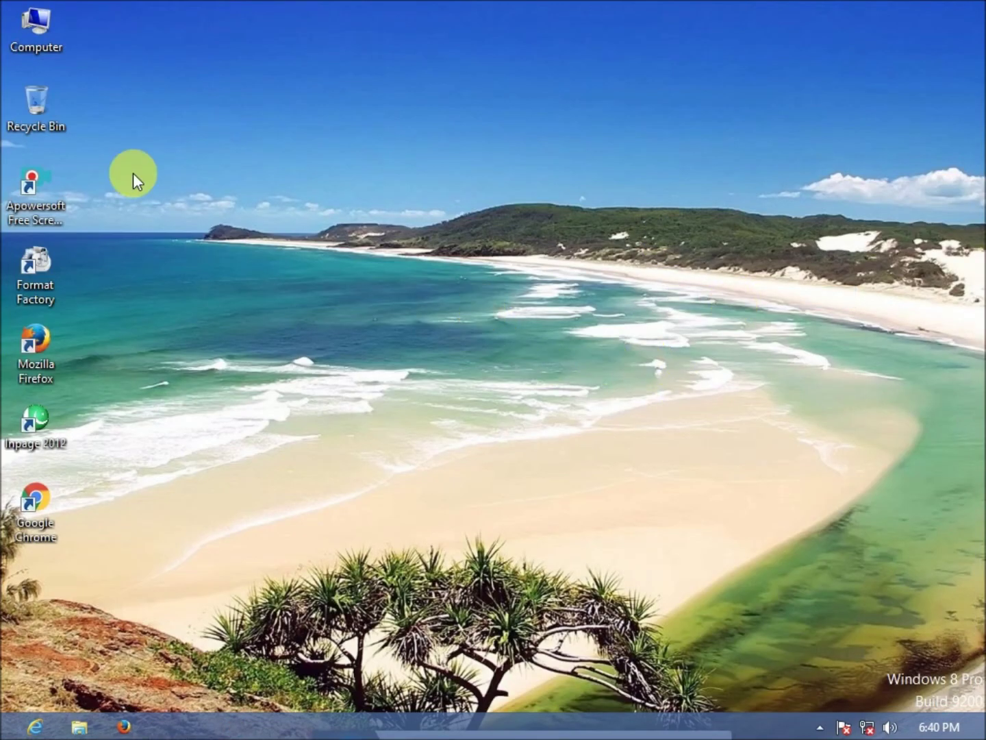
double_click(36, 24)
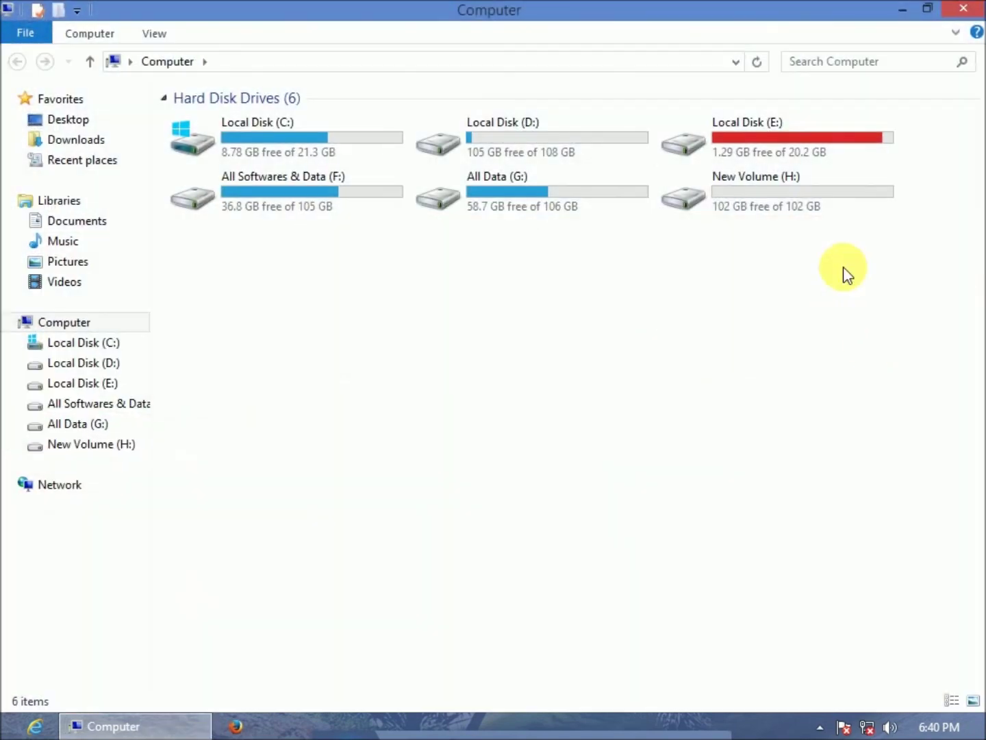
left_click(815, 205)
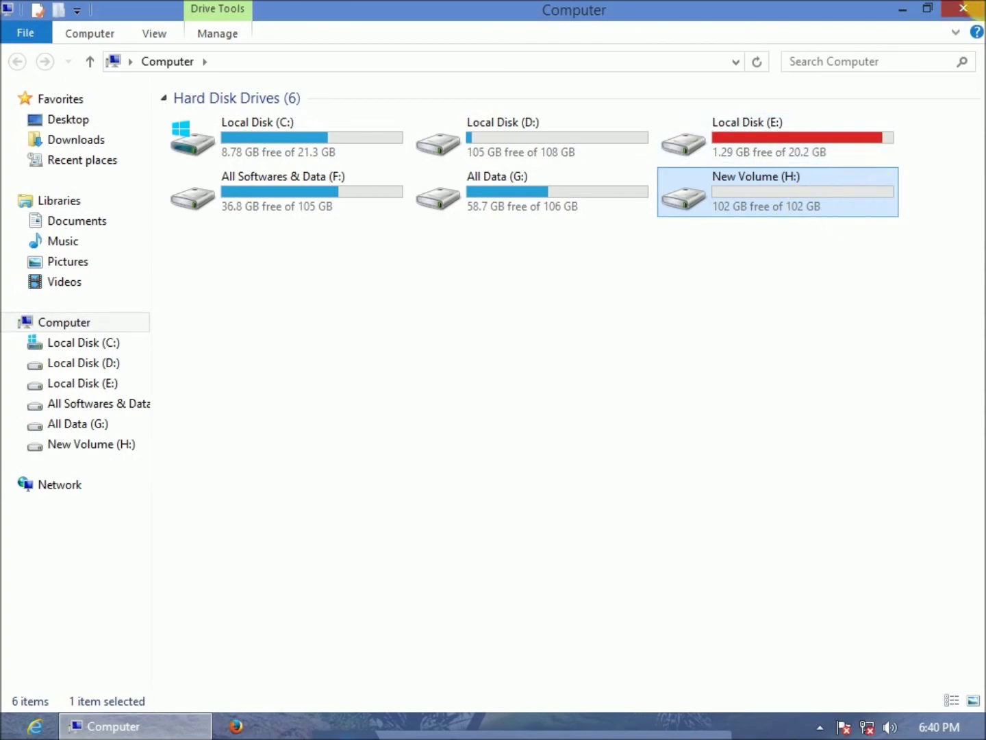
left_click(964, 9)
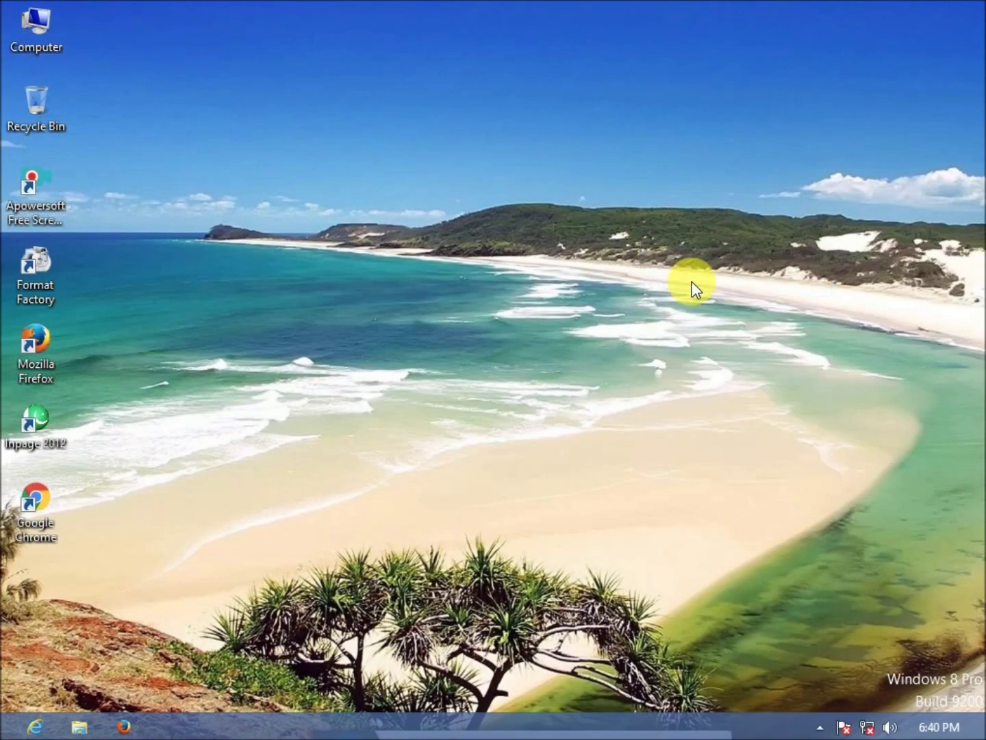